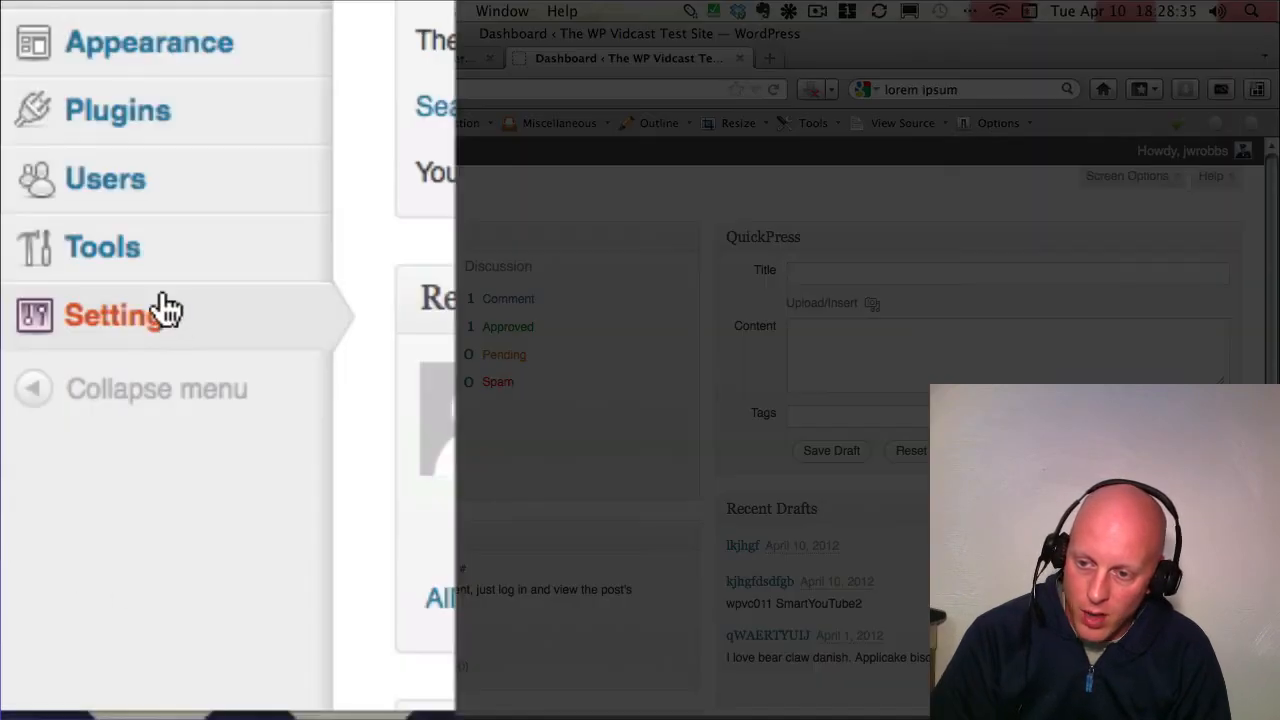
Step: Open the site's Media settings page
{"action": "mouse_move", "coordinate": [72, 545]}
{"action": "left_click", "coordinate": [430, 524]}
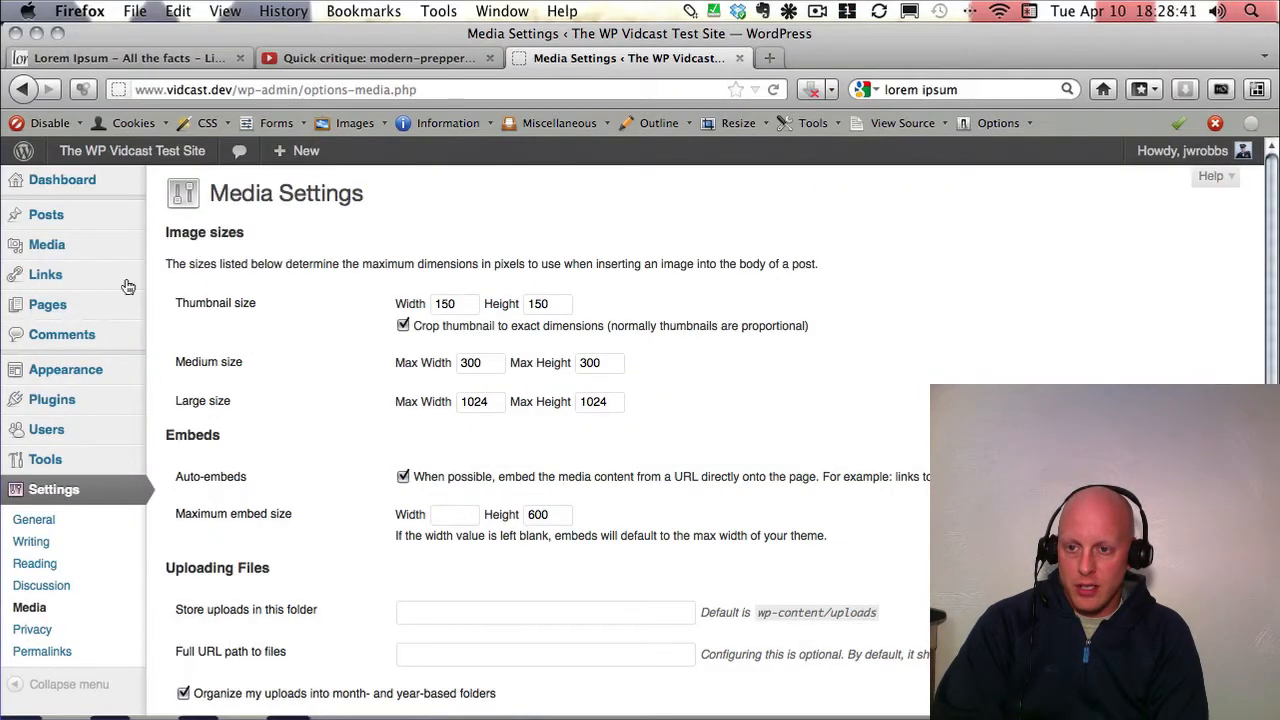
Step: Mark the Image sizes, Embeds and Uploading Files sections with green pen strokes, and clear the markings
{"action": "key", "text": "ctrl+3"}
{"action": "mouse_move", "coordinate": [160, 236]}
{"action": "left_mouse_down"}
{"action": "mouse_move", "coordinate": [150, 405]}
{"action": "mouse_move", "coordinate": [163, 425]}
{"action": "left_mouse_up"}
{"action": "left_click_drag", "start_coordinate": [230, 452], "coordinate": [148, 451]}
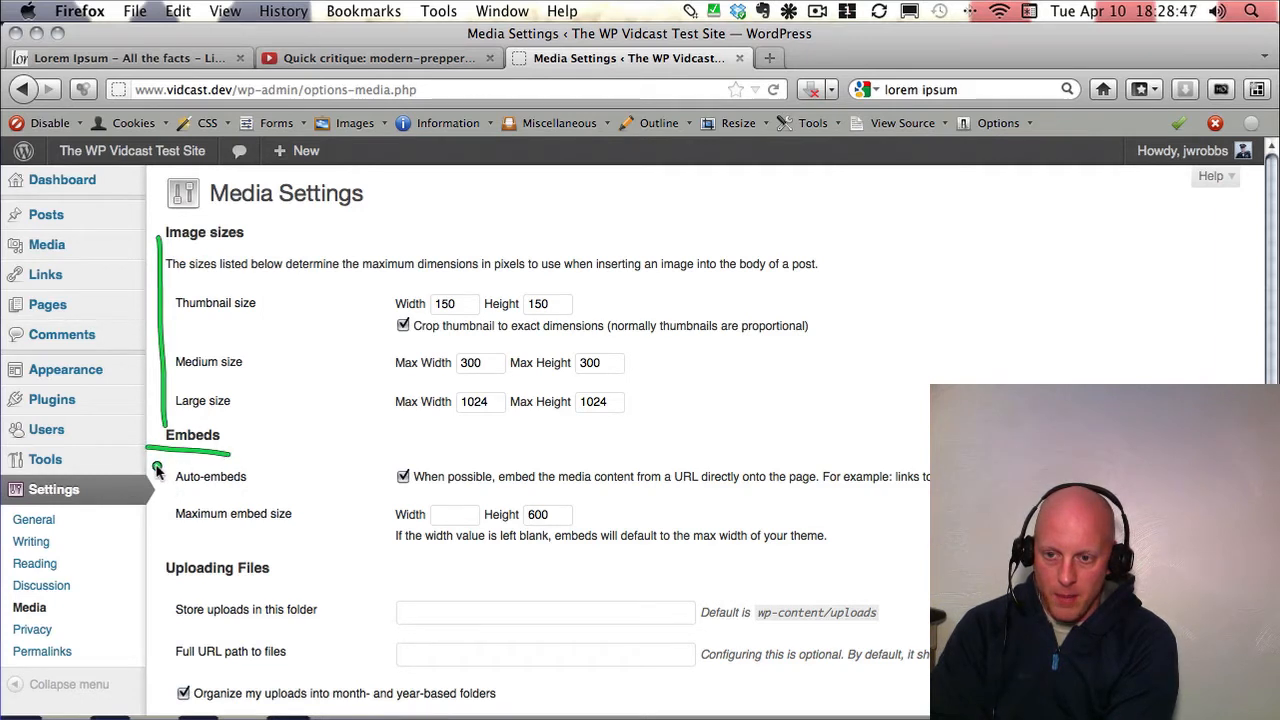
{"action": "mouse_move", "coordinate": [158, 458]}
{"action": "left_mouse_down"}
{"action": "mouse_move", "coordinate": [160, 548]}
{"action": "mouse_move", "coordinate": [232, 552]}
{"action": "left_mouse_up"}
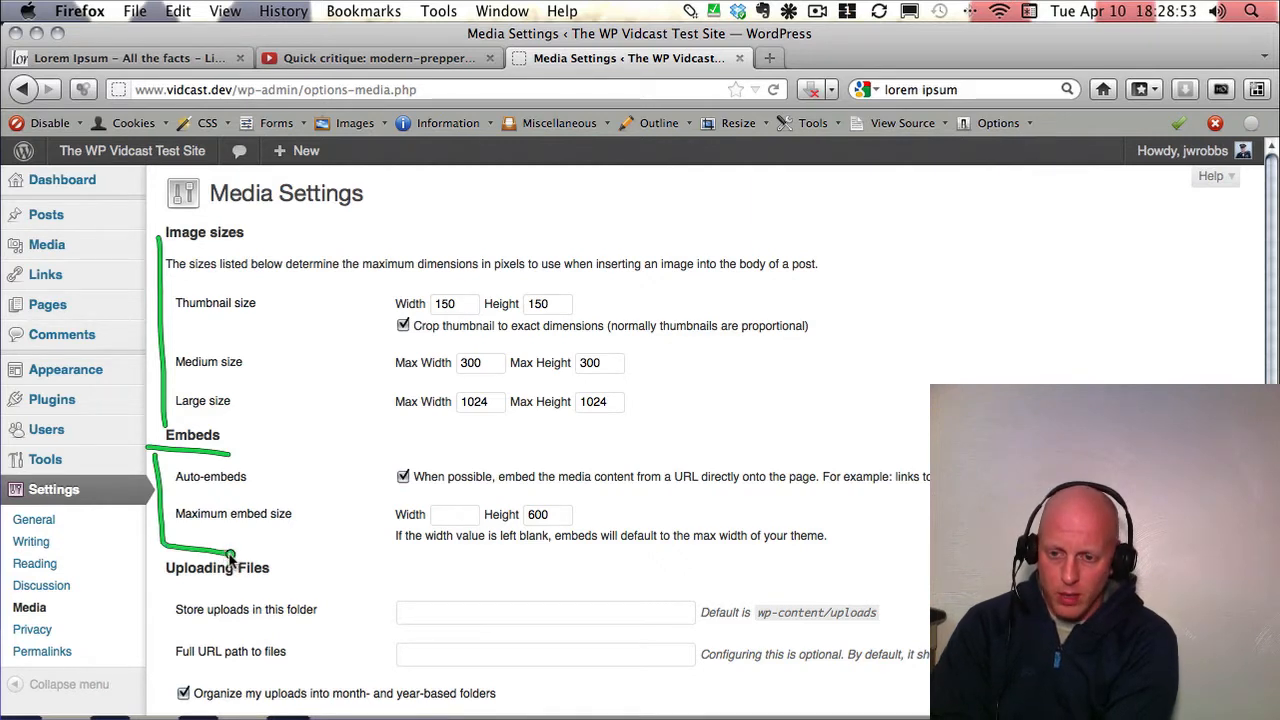
{"action": "mouse_move", "coordinate": [250, 548]}
{"action": "left_mouse_down"}
{"action": "mouse_move", "coordinate": [140, 560]}
{"action": "mouse_move", "coordinate": [205, 536]}
{"action": "left_mouse_up"}
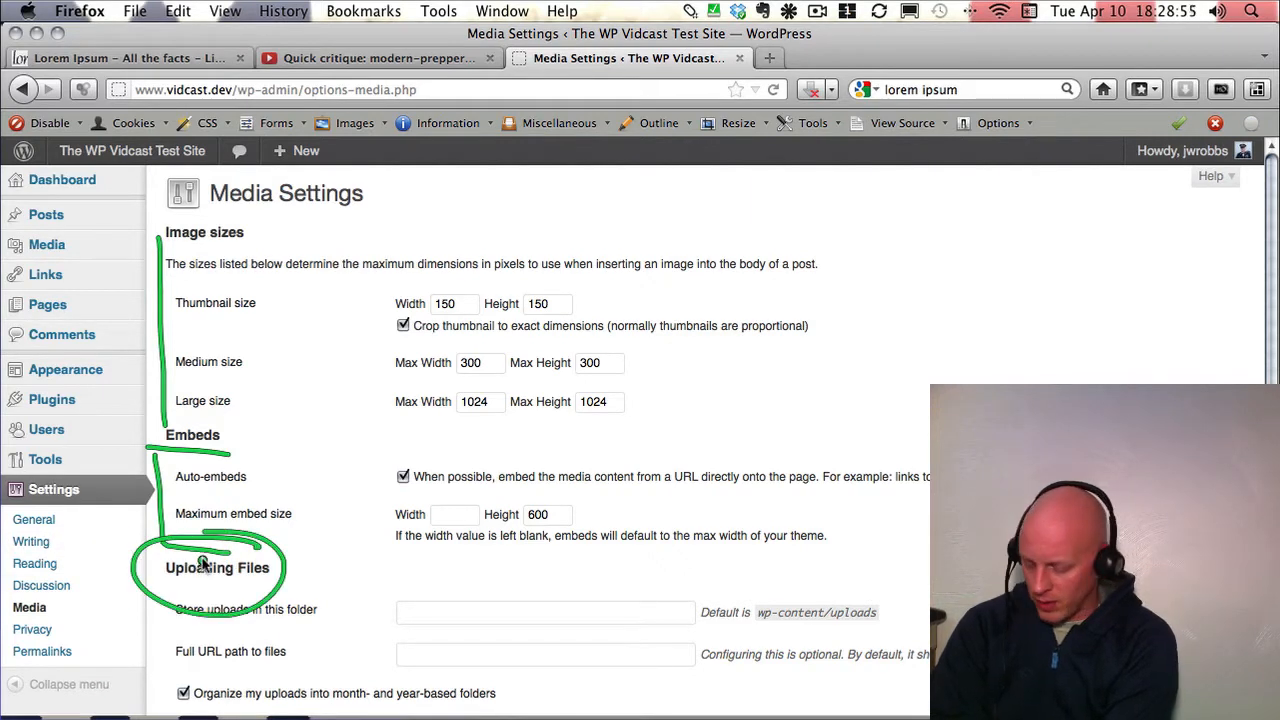
{"action": "key", "text": "Escape"}
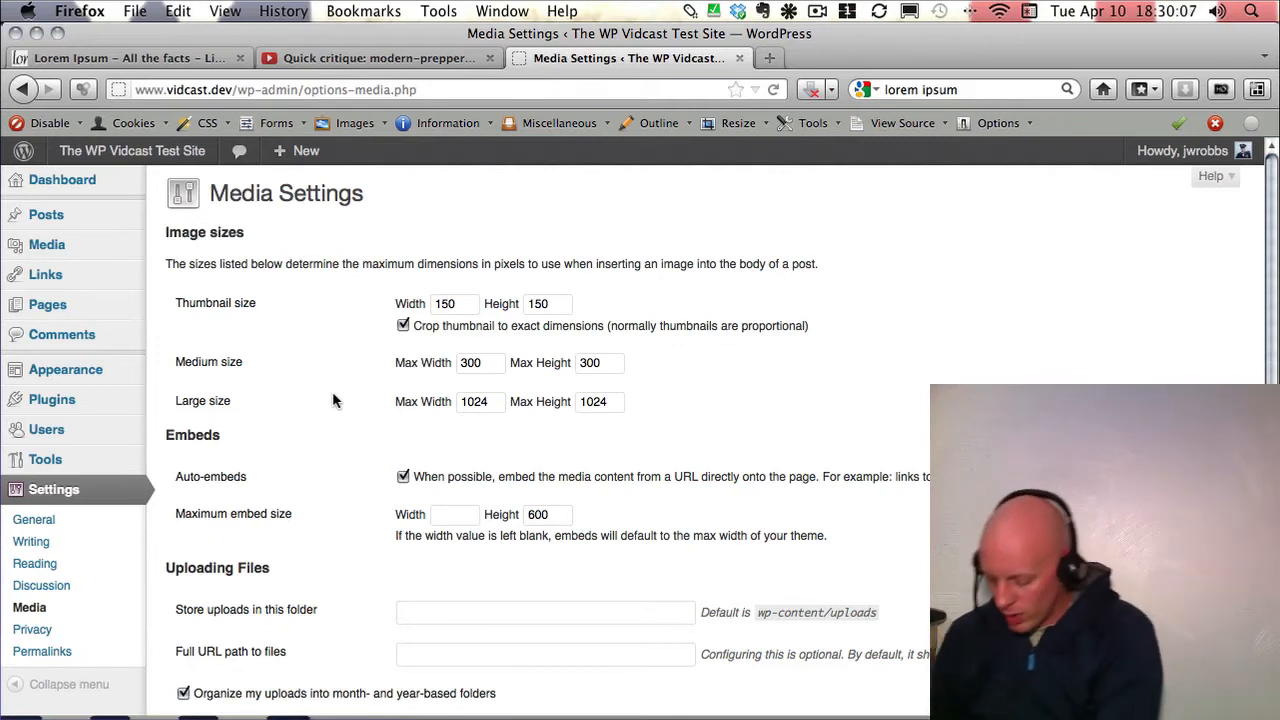
Step: Underline the Large size row and circle its maximum width in green pen, and clear the markings
{"action": "key", "text": "ctrl+3"}
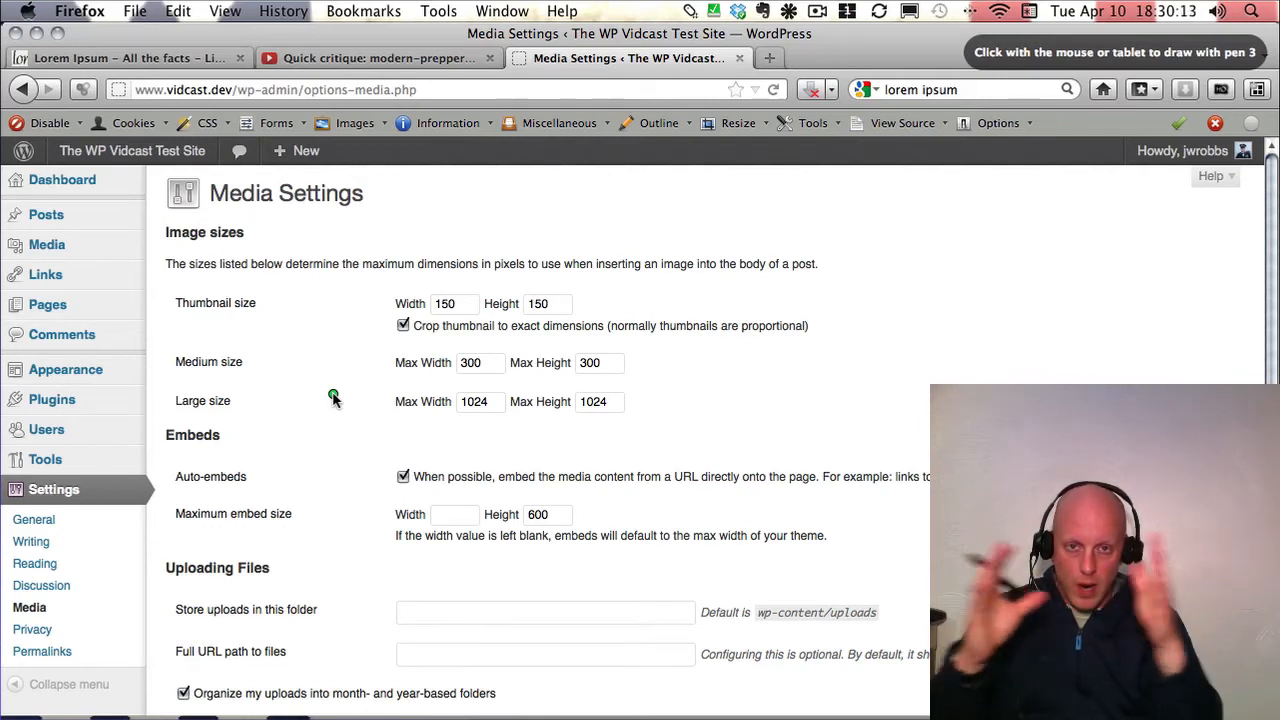
{"action": "mouse_move", "coordinate": [625, 427]}
{"action": "left_mouse_down"}
{"action": "mouse_move", "coordinate": [420, 423]}
{"action": "mouse_move", "coordinate": [452, 408]}
{"action": "mouse_move", "coordinate": [452, 378]}
{"action": "left_mouse_up"}
{"action": "left_click_drag", "start_coordinate": [475, 440], "coordinate": [445, 372]}
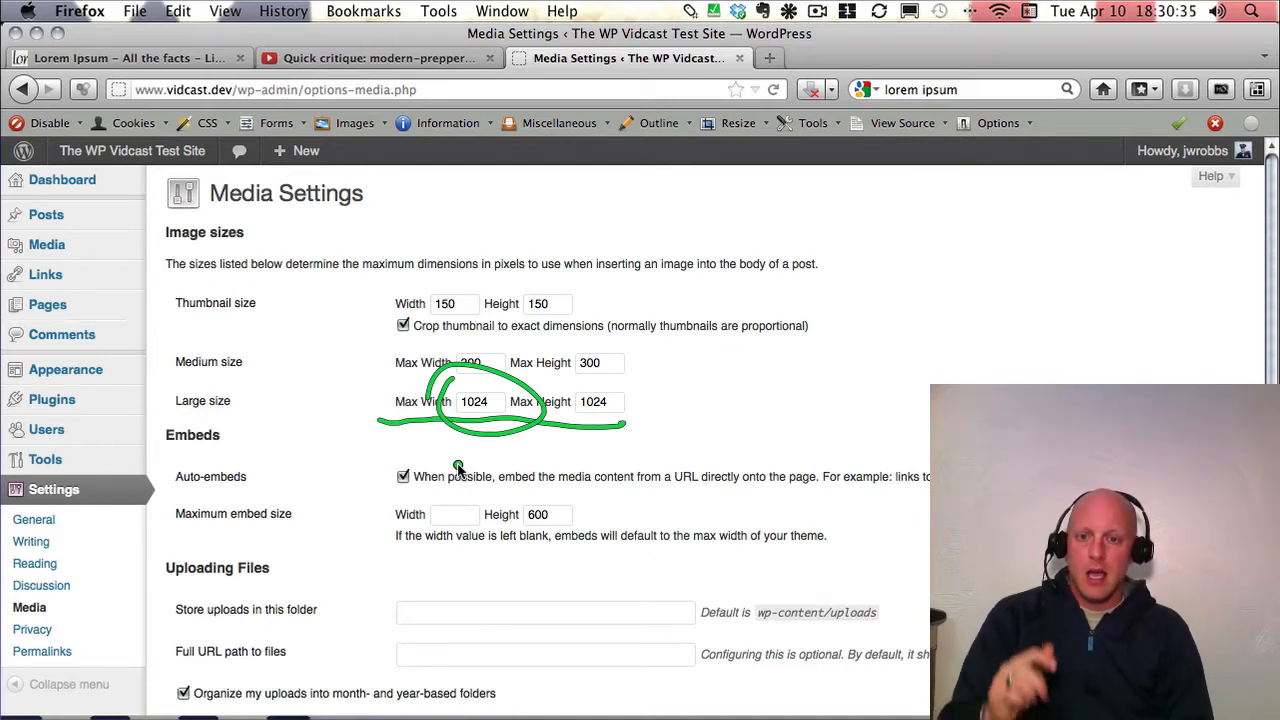
{"action": "key", "text": "Escape"}
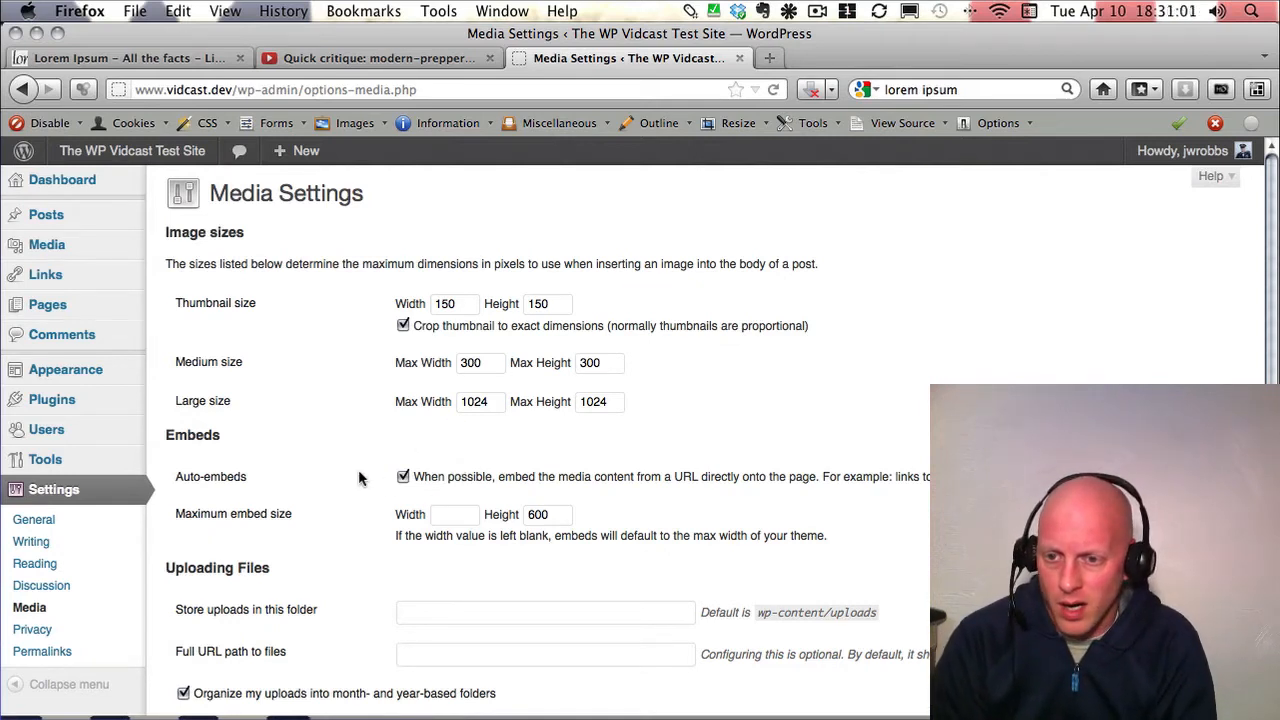
Step: Set the maximum embed width to 600
{"action": "left_click", "coordinate": [402, 516]}
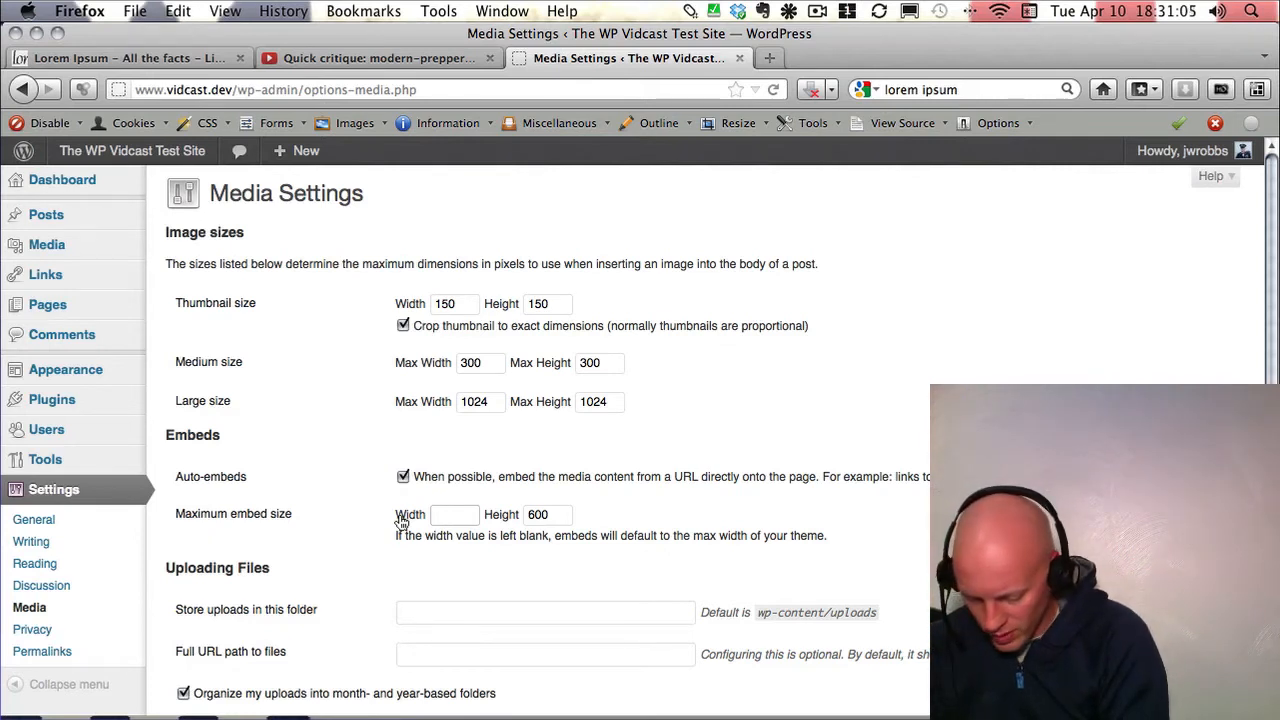
{"action": "type", "text": "600"}
{"action": "key", "text": "Tab"}
{"action": "left_click", "coordinate": [500, 581]}
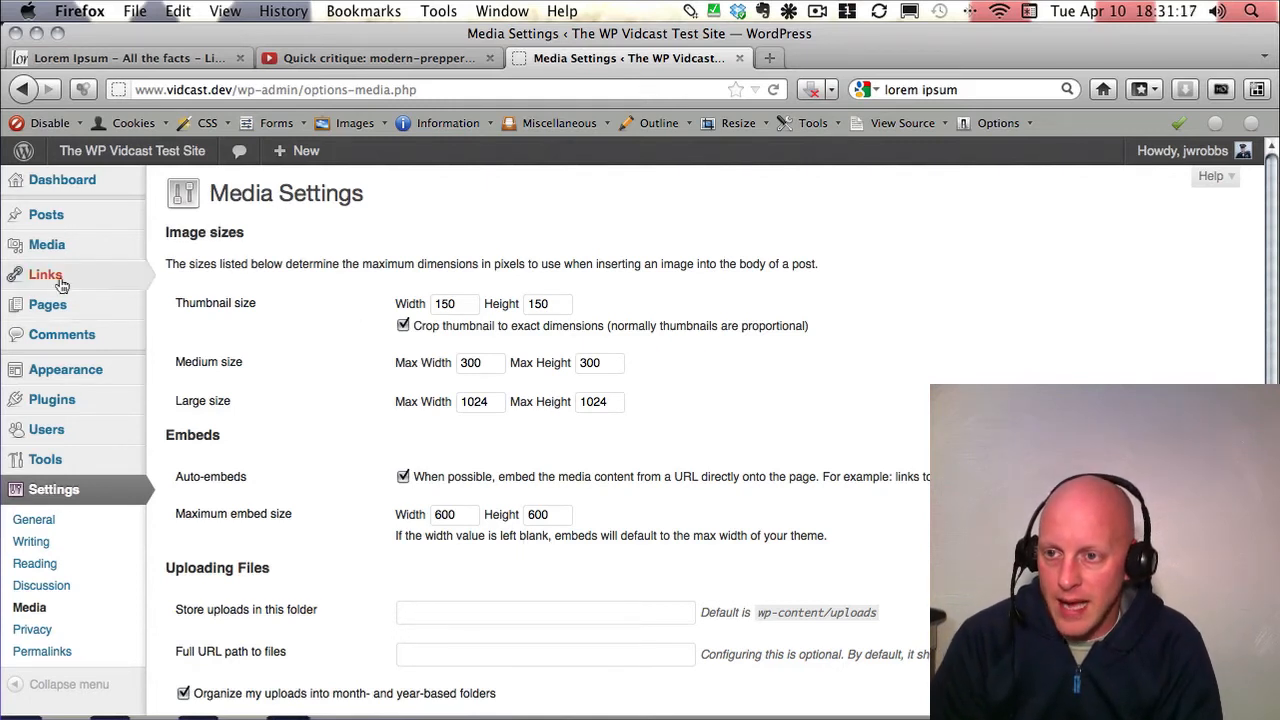
Step: Upload the video wpvc011.mp4 to the site's media library and inspect its file URL
{"action": "mouse_move", "coordinate": [46, 243]}
{"action": "left_click", "coordinate": [186, 267]}
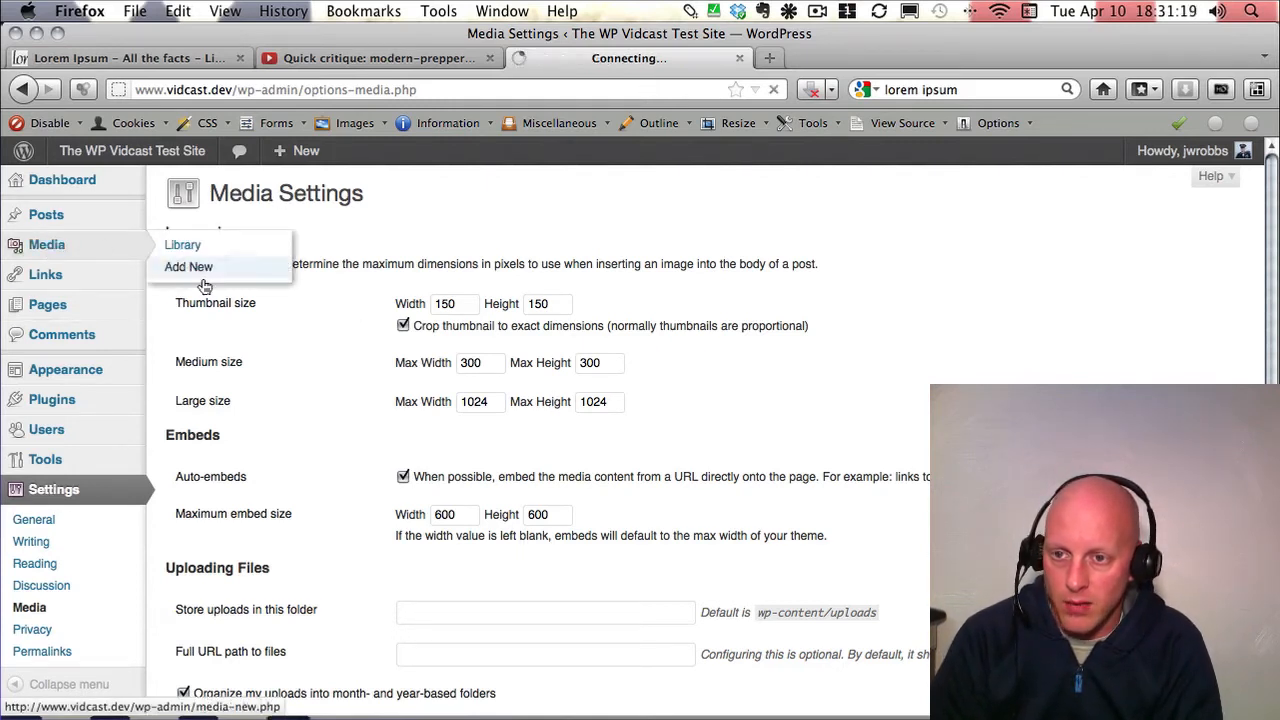
{"action": "left_click", "coordinate": [710, 361]}
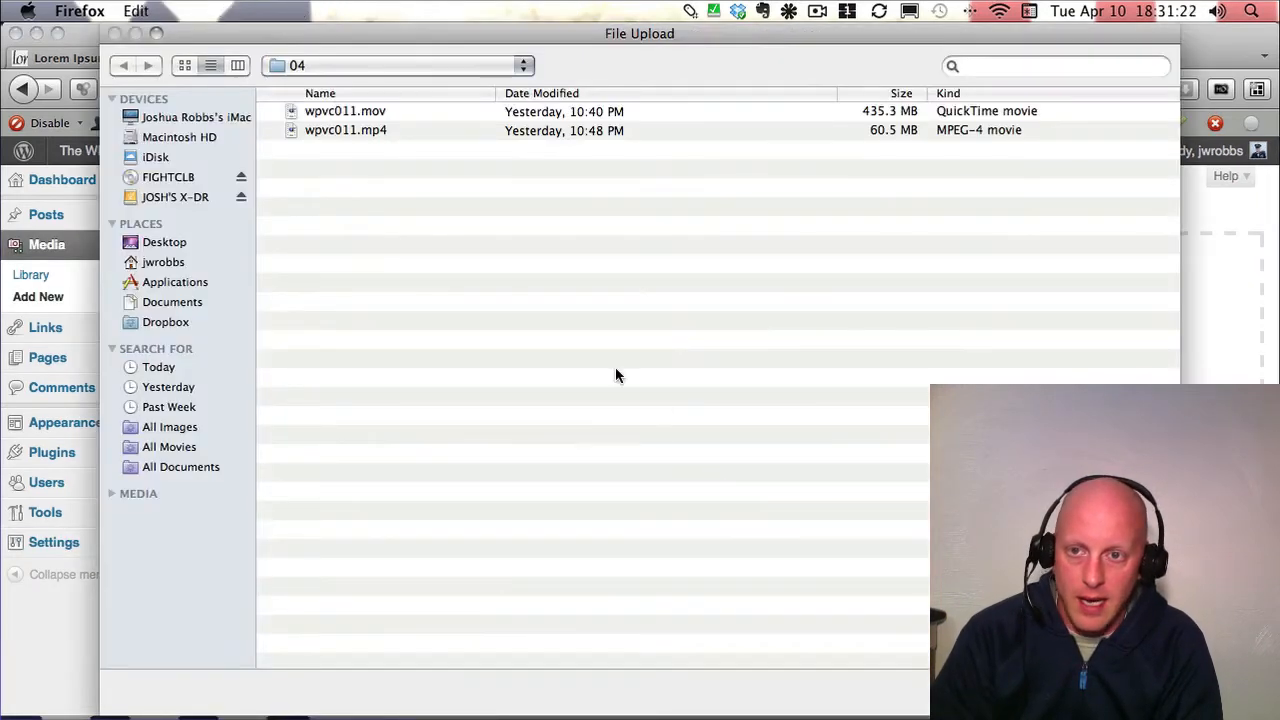
{"action": "left_click", "coordinate": [366, 134]}
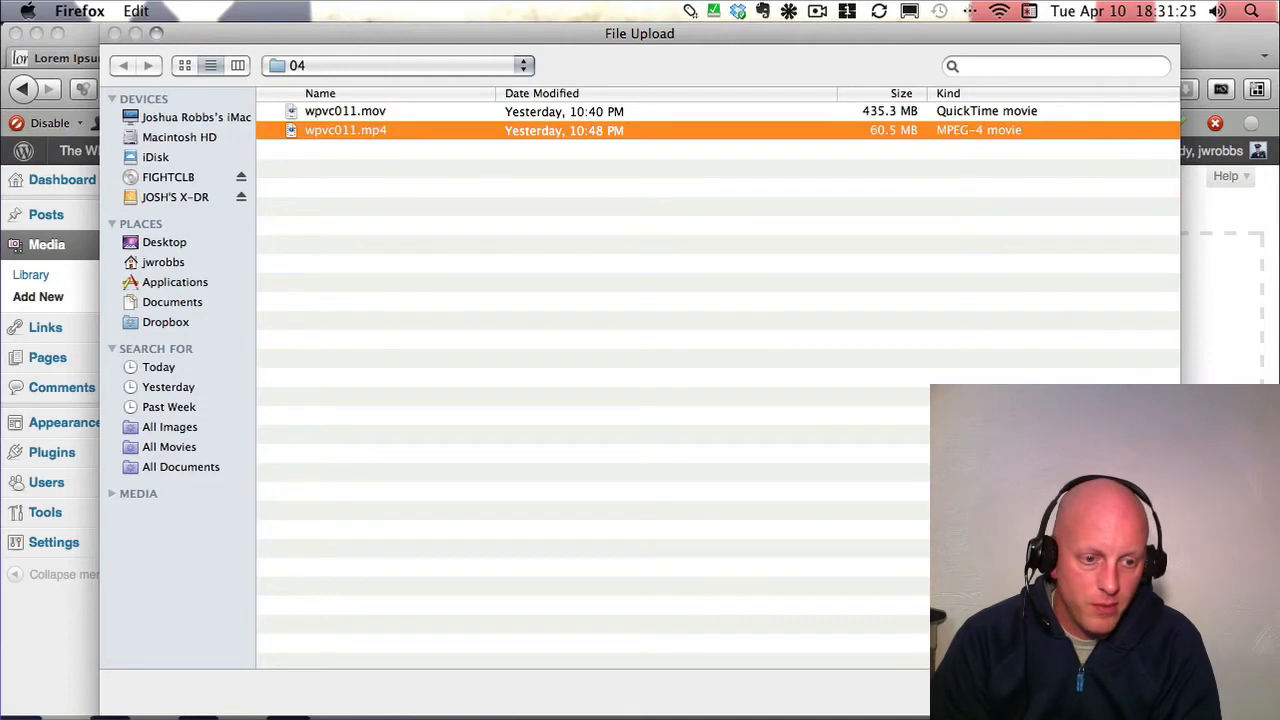
{"action": "left_click", "coordinate": [1126, 693]}
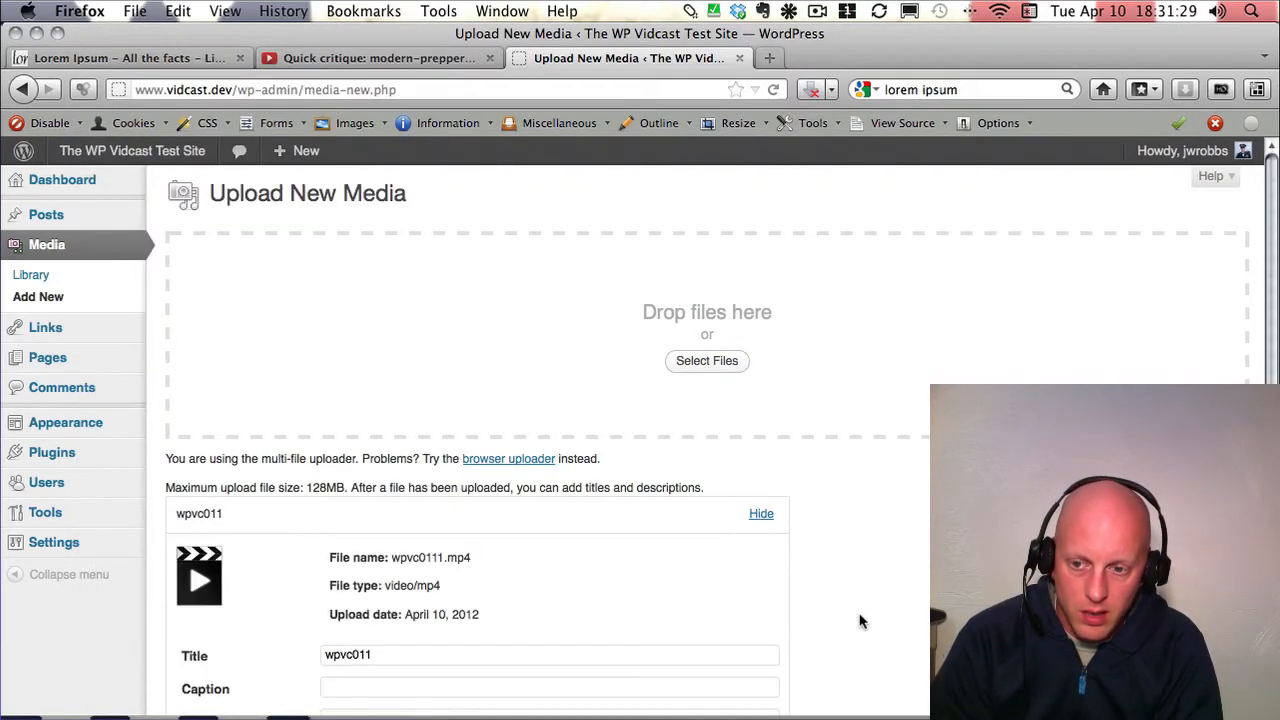
{"action": "scroll", "coordinate": [855, 560], "scroll_direction": "down", "scroll_amount": 5}
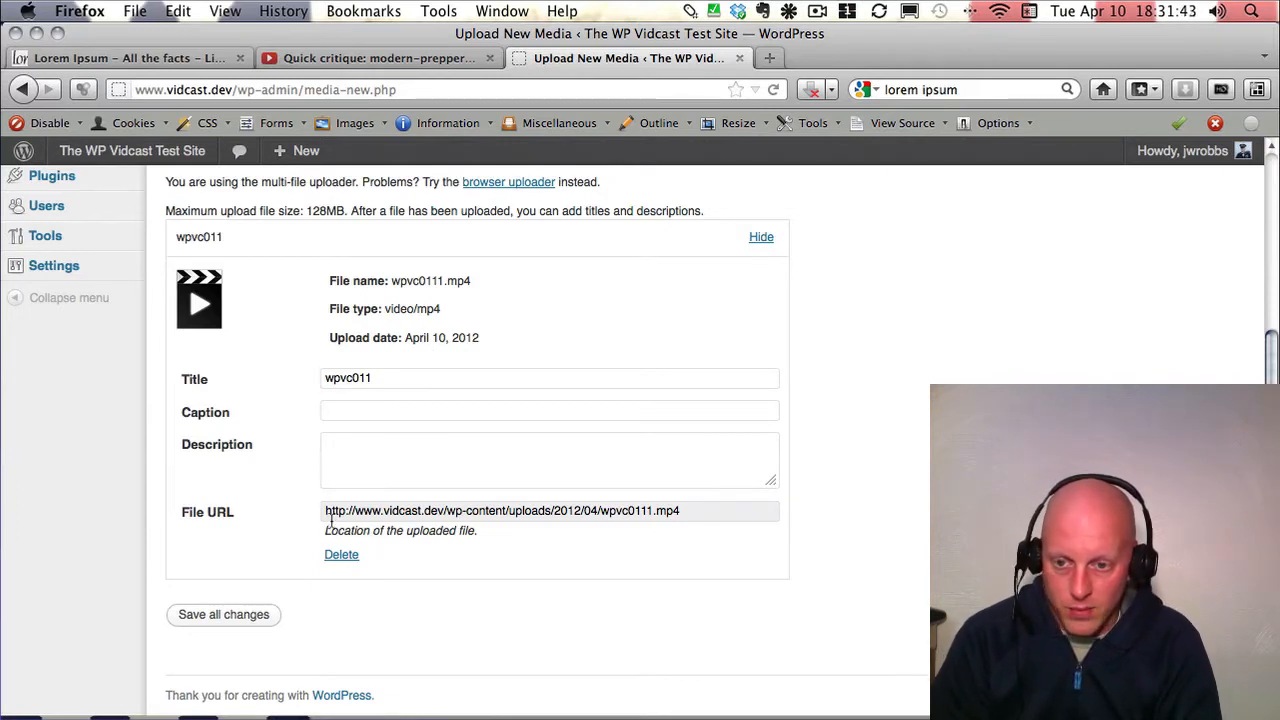
{"action": "left_click_drag", "start_coordinate": [321, 513], "coordinate": [584, 512]}
{"action": "triple_click", "coordinate": [712, 511]}
{"action": "scroll", "coordinate": [322, 455], "scroll_direction": "up", "scroll_amount": 5}
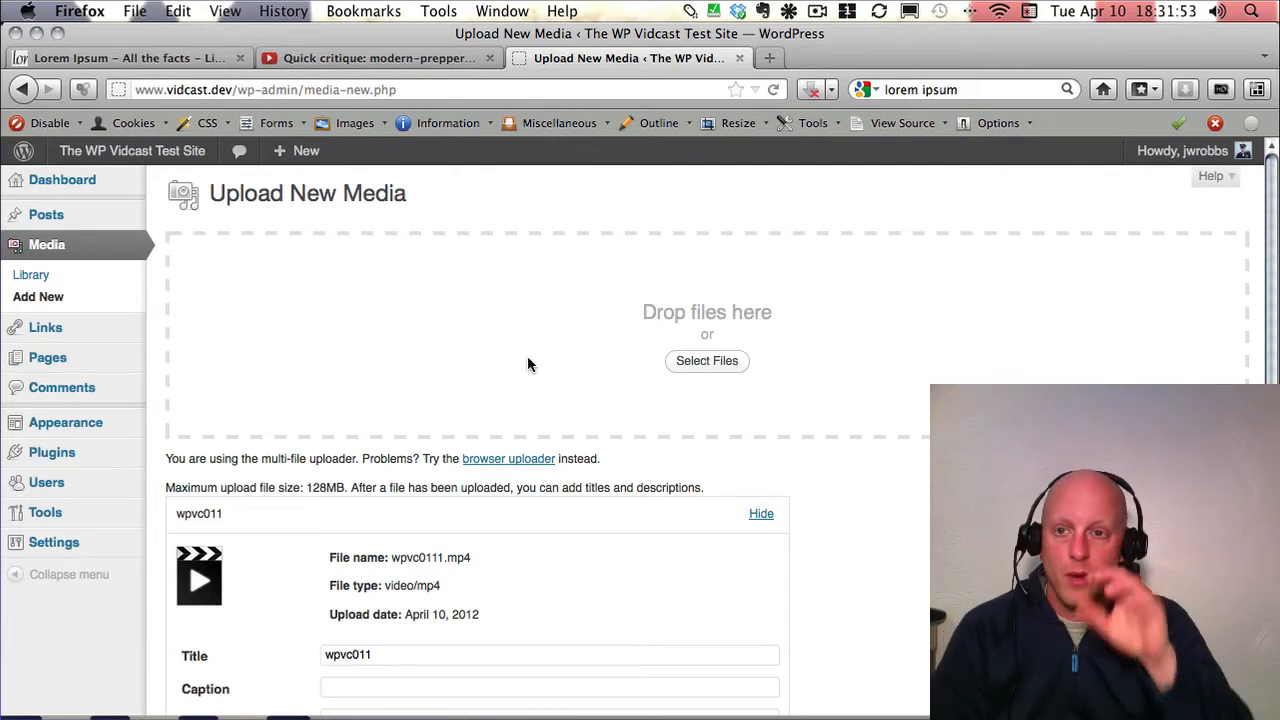
Step: Create a new post titled "sdfghj" and insert the blackbg image from the media library at medium size without alignment
{"action": "left_click", "coordinate": [291, 168]}
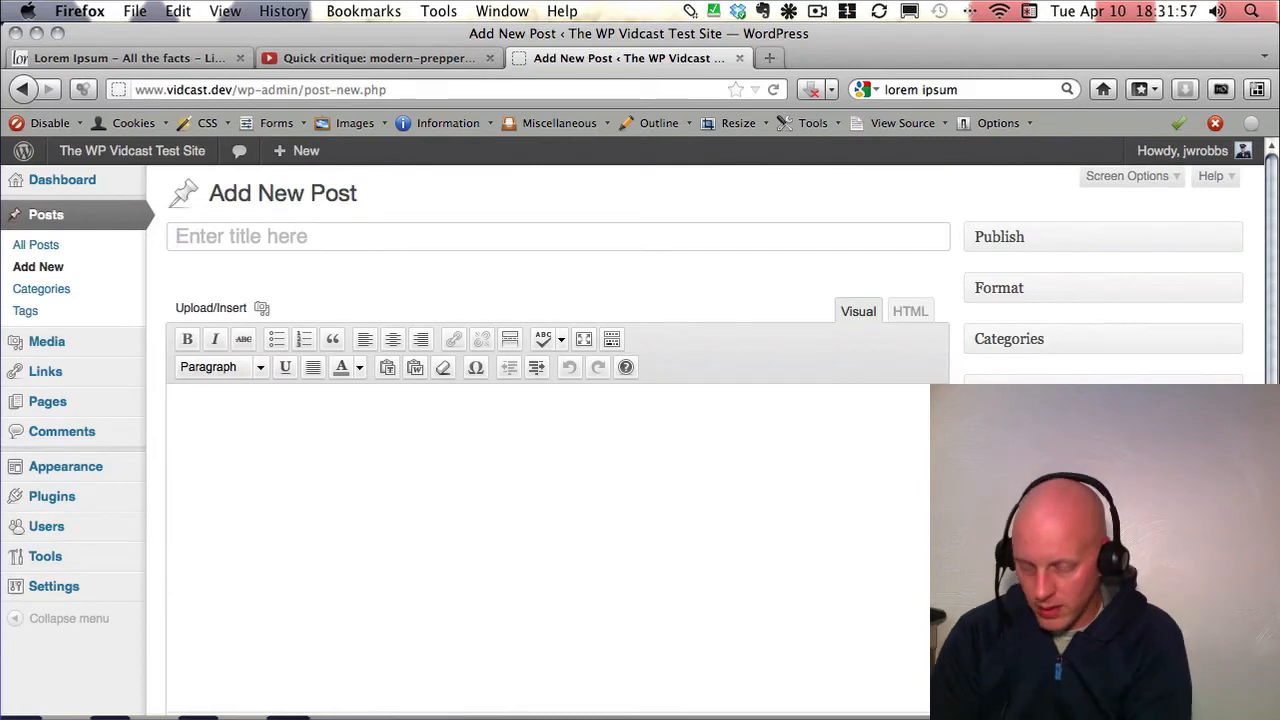
{"action": "type", "text": "sdfghj"}
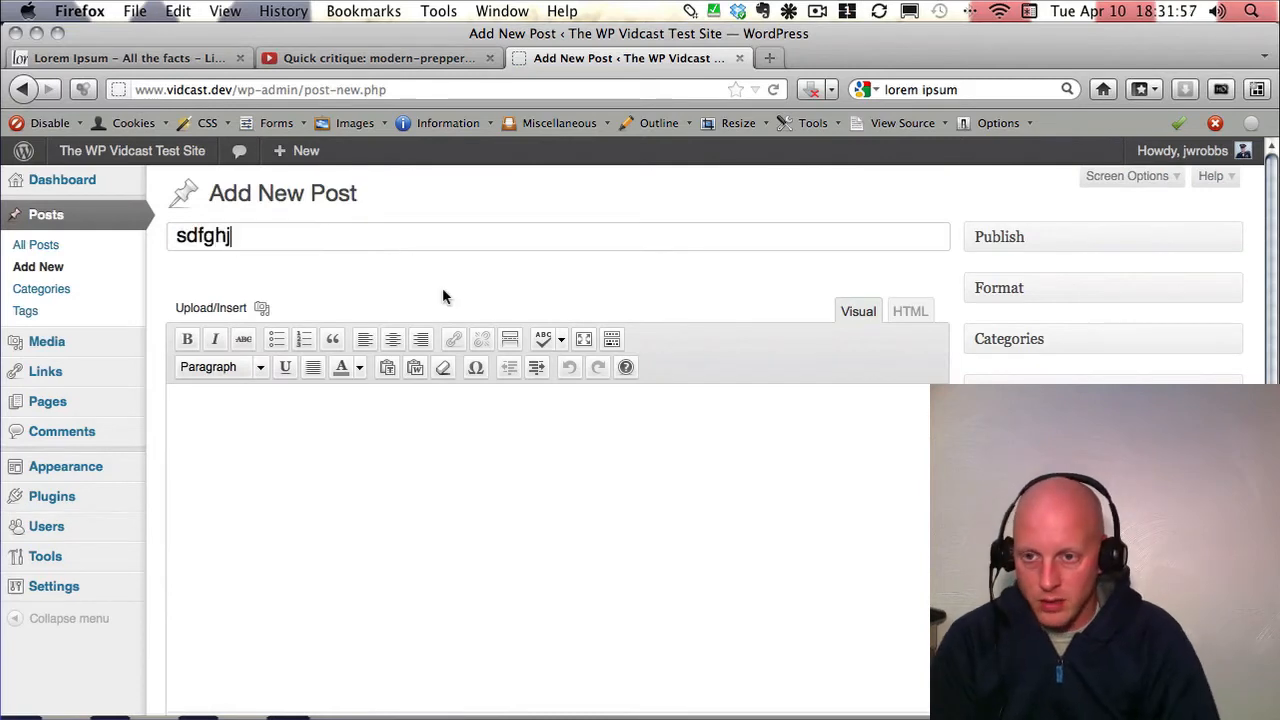
{"action": "left_click", "coordinate": [262, 310]}
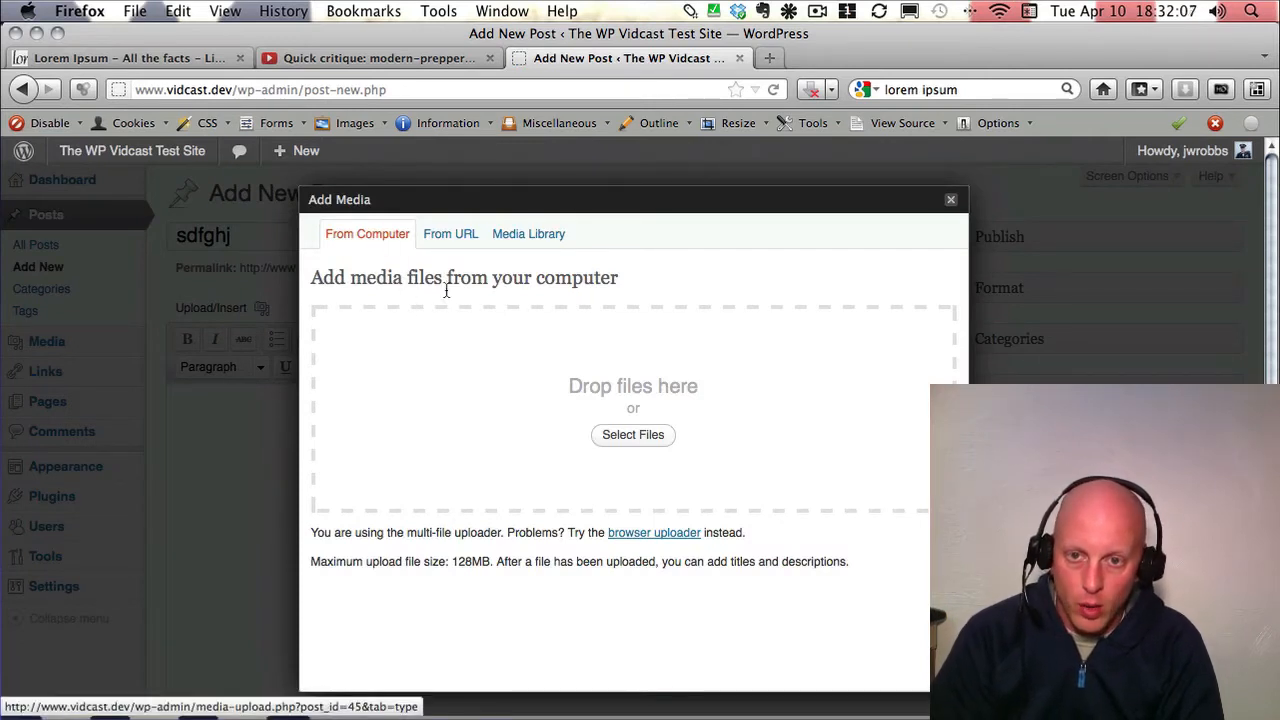
{"action": "left_click", "coordinate": [528, 238]}
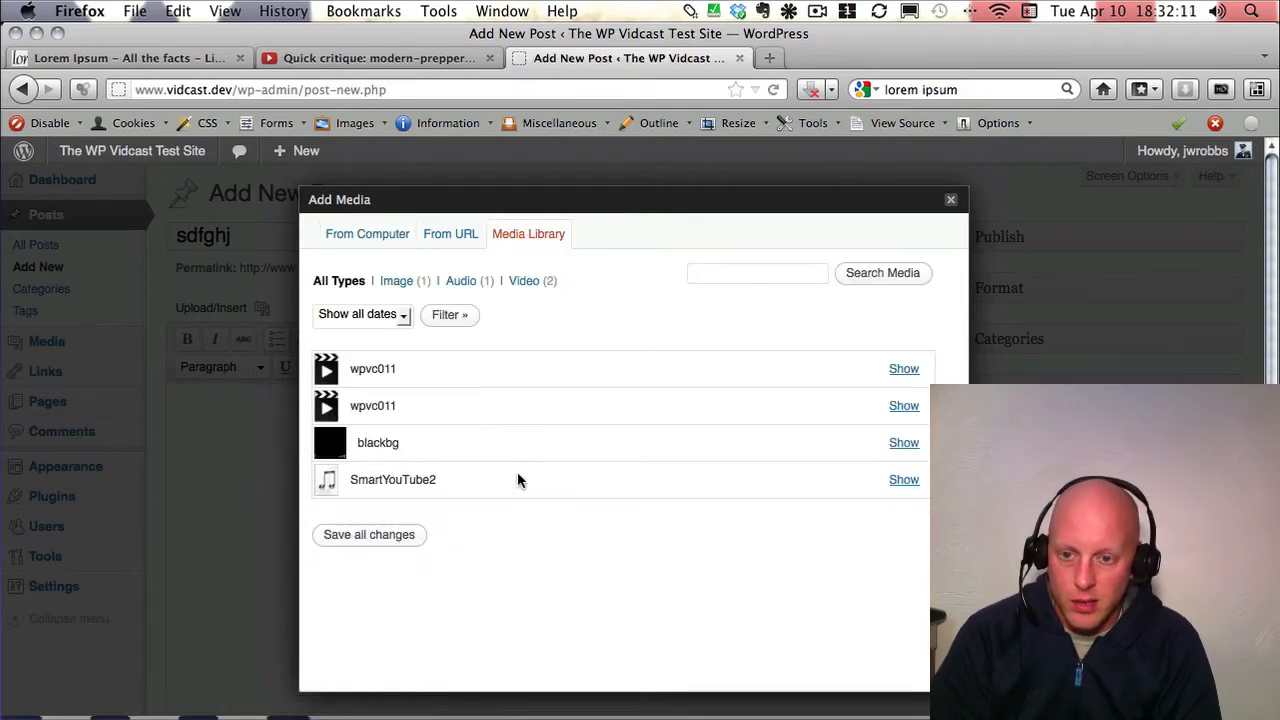
{"action": "left_click", "coordinate": [903, 443]}
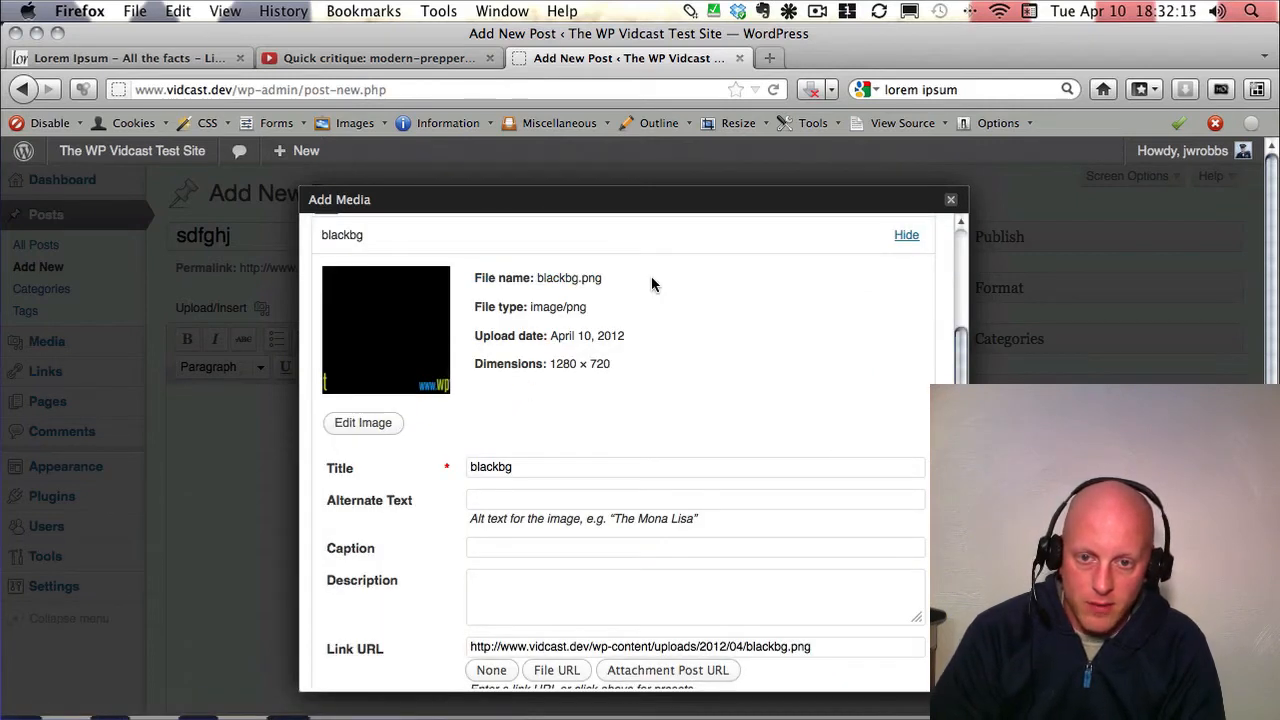
{"action": "left_click", "coordinate": [493, 500]}
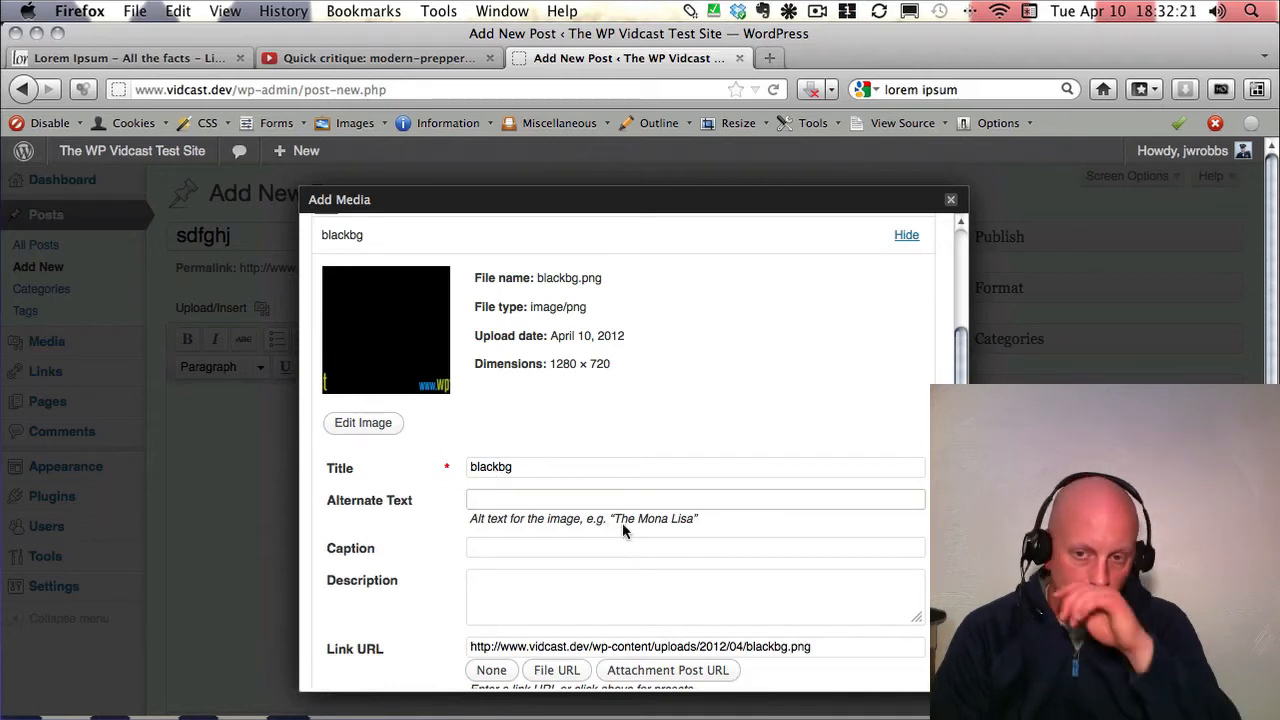
{"action": "scroll", "coordinate": [736, 436], "scroll_direction": "down", "scroll_amount": 5}
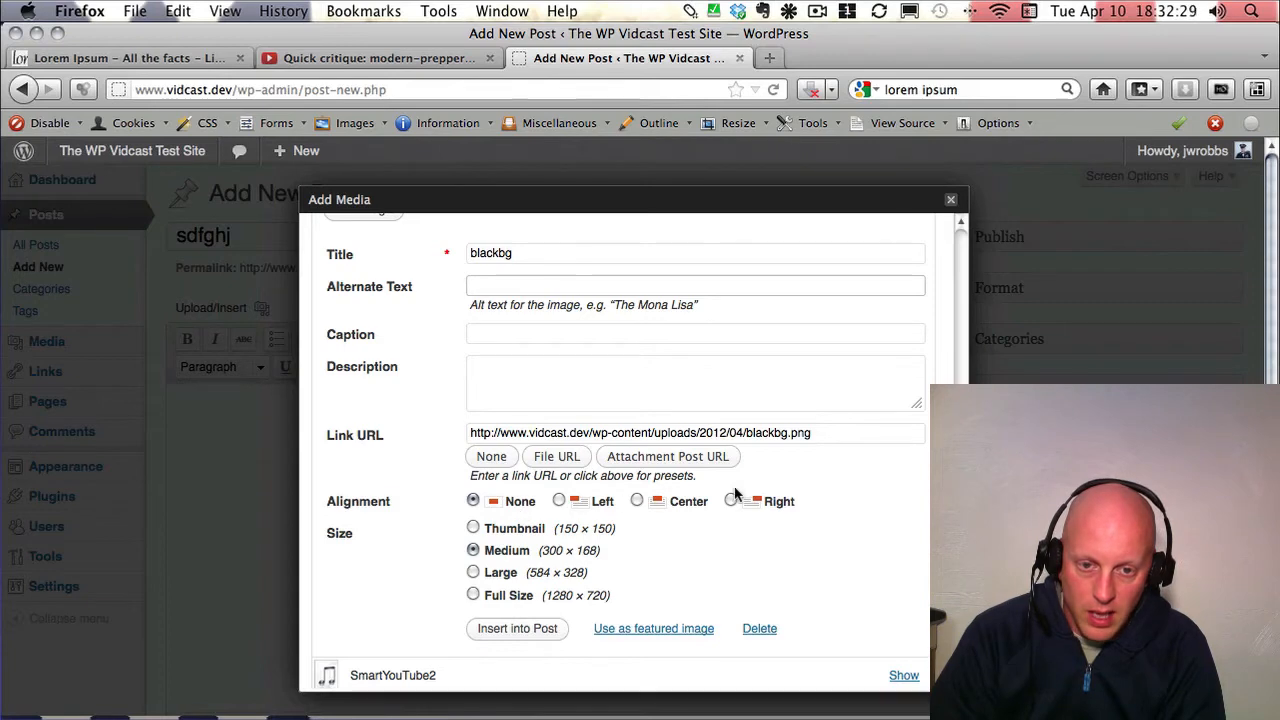
{"action": "left_click", "coordinate": [519, 638]}
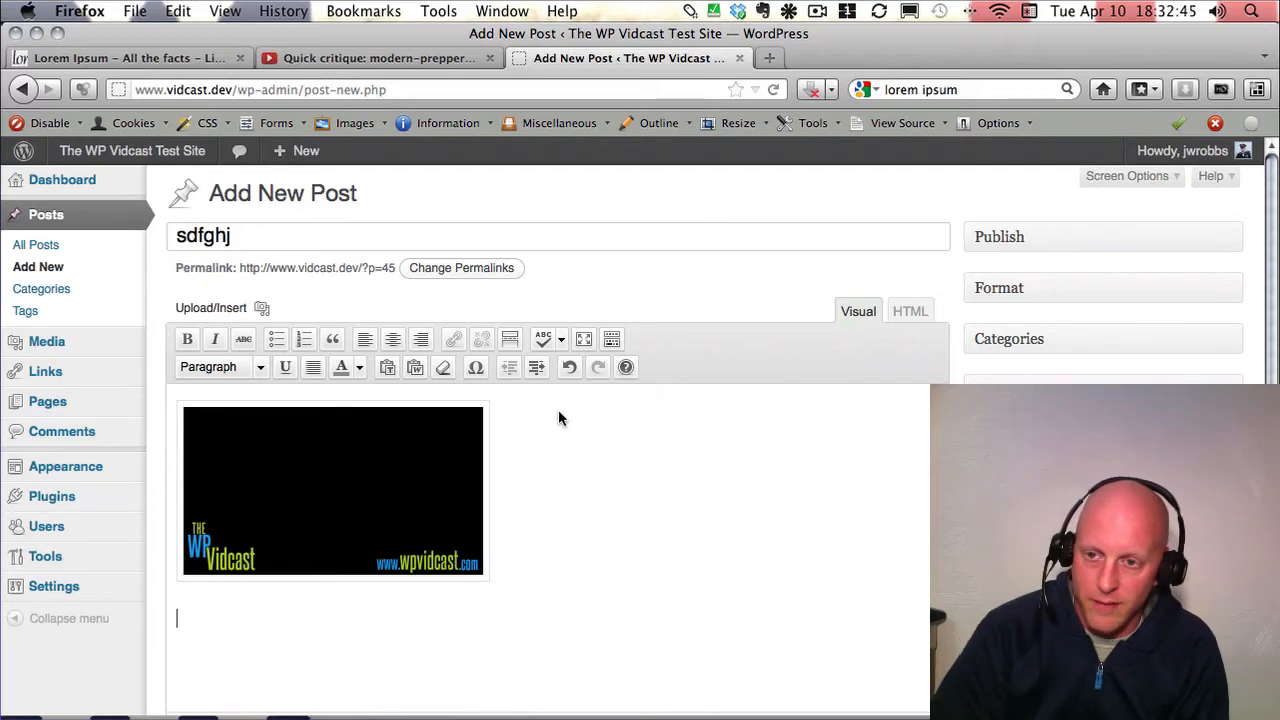
Step: Insert a link to the wpvc011.mp4 video from the media library below the image
{"action": "left_click", "coordinate": [261, 307]}
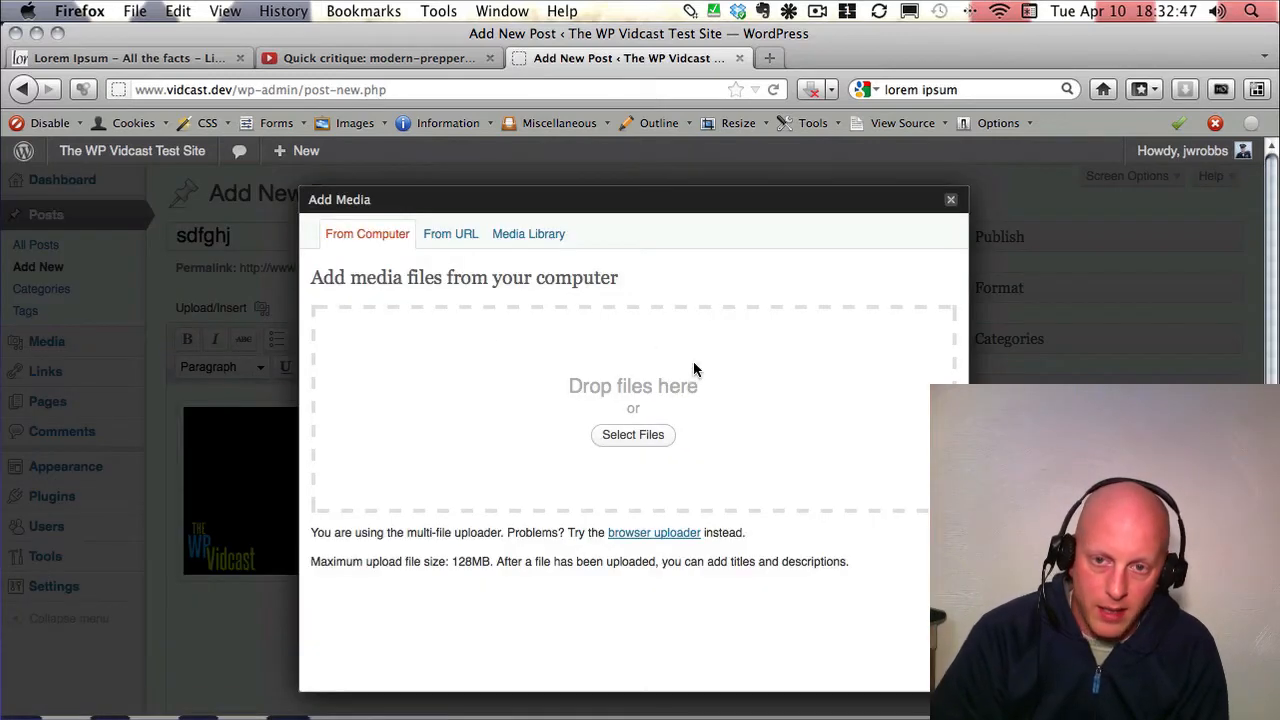
{"action": "left_click", "coordinate": [548, 238]}
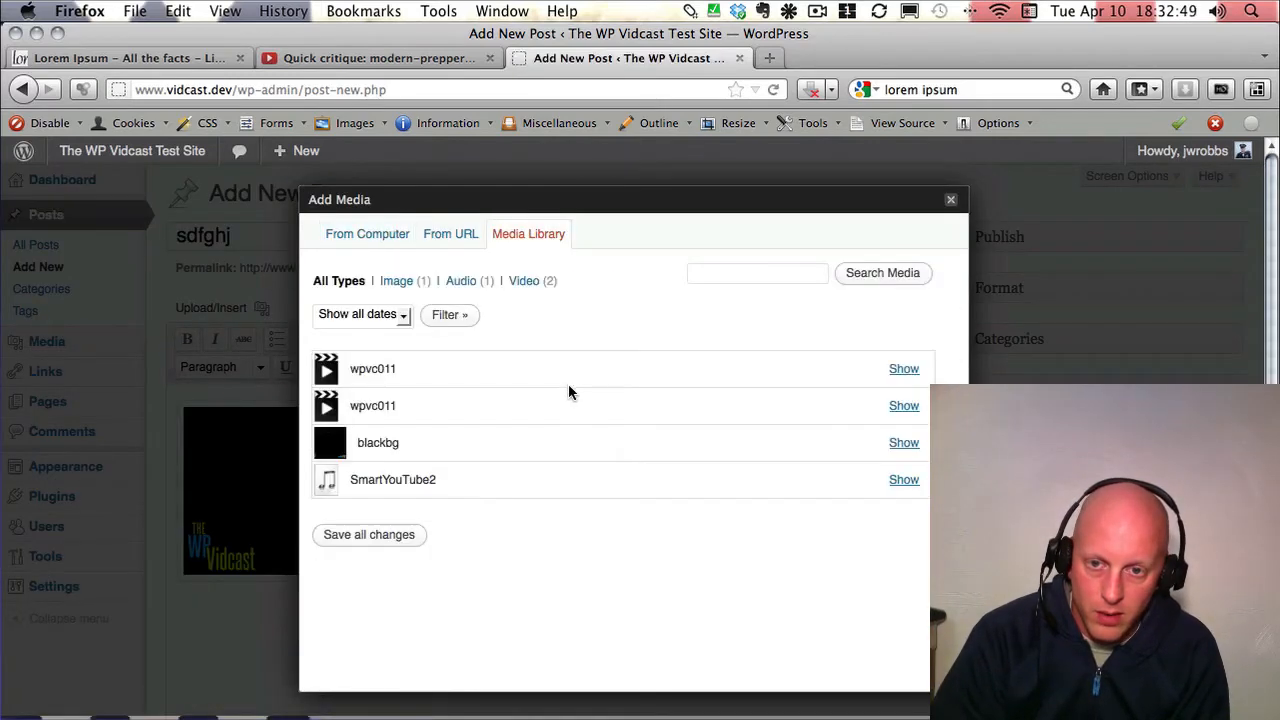
{"action": "left_click", "coordinate": [903, 405]}
{"action": "scroll", "coordinate": [717, 537], "scroll_direction": "down", "scroll_amount": 3}
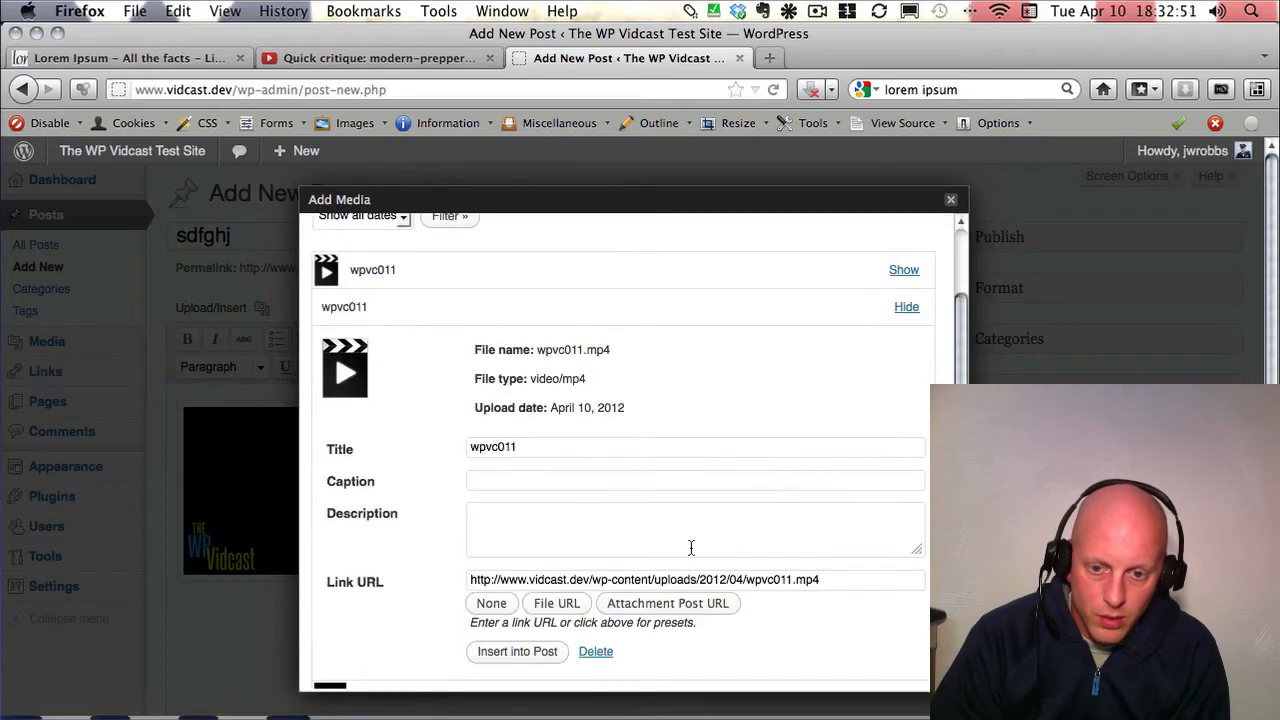
{"action": "left_click", "coordinate": [527, 655]}
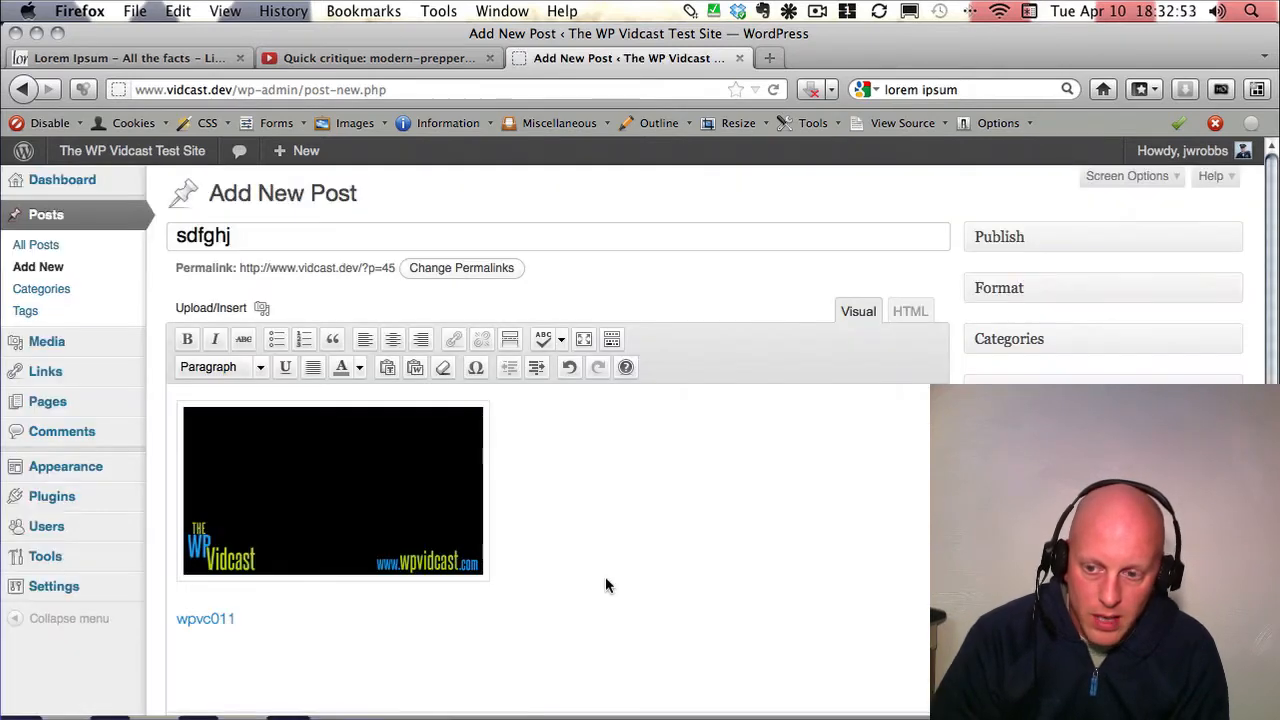
Step: Insert the SmartYouTube2 audio file from the media library as a link in a new paragraph below the video link
{"action": "scroll", "coordinate": [604, 560], "scroll_direction": "down", "scroll_amount": 3}
{"action": "key", "text": "Return"}
{"action": "scroll", "coordinate": [592, 380], "scroll_direction": "up", "scroll_amount": 1}
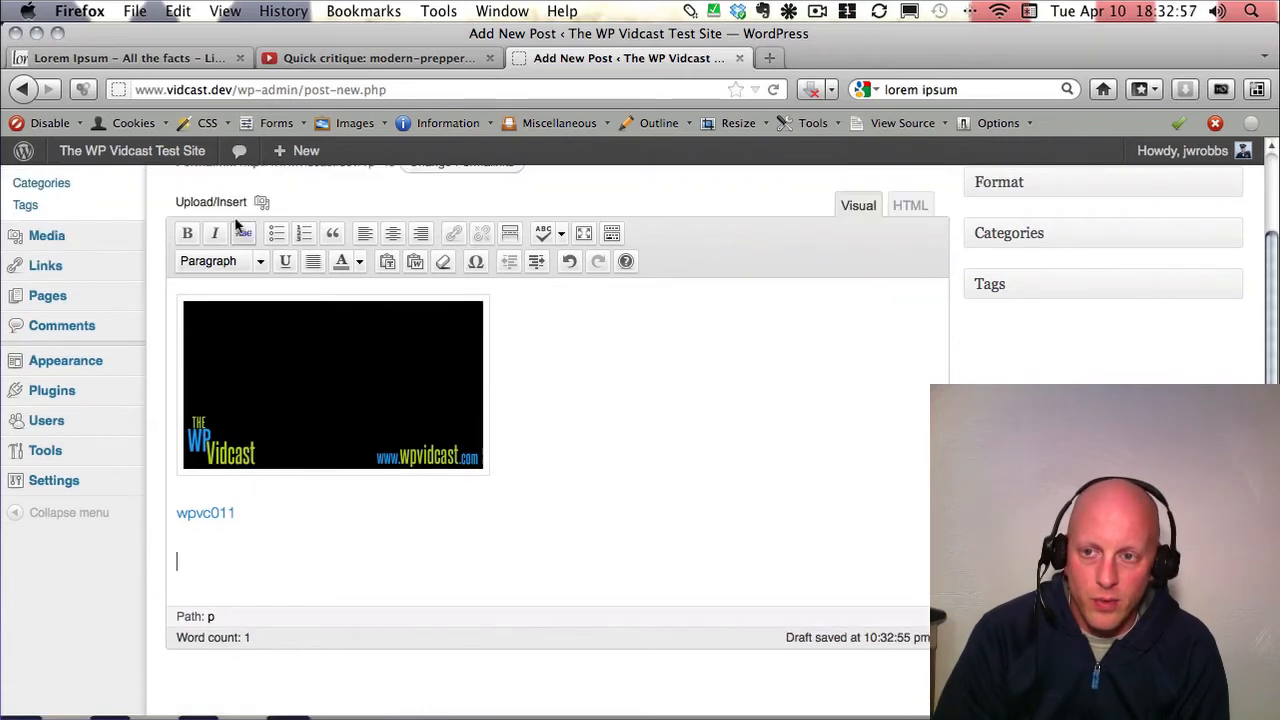
{"action": "left_click", "coordinate": [261, 202]}
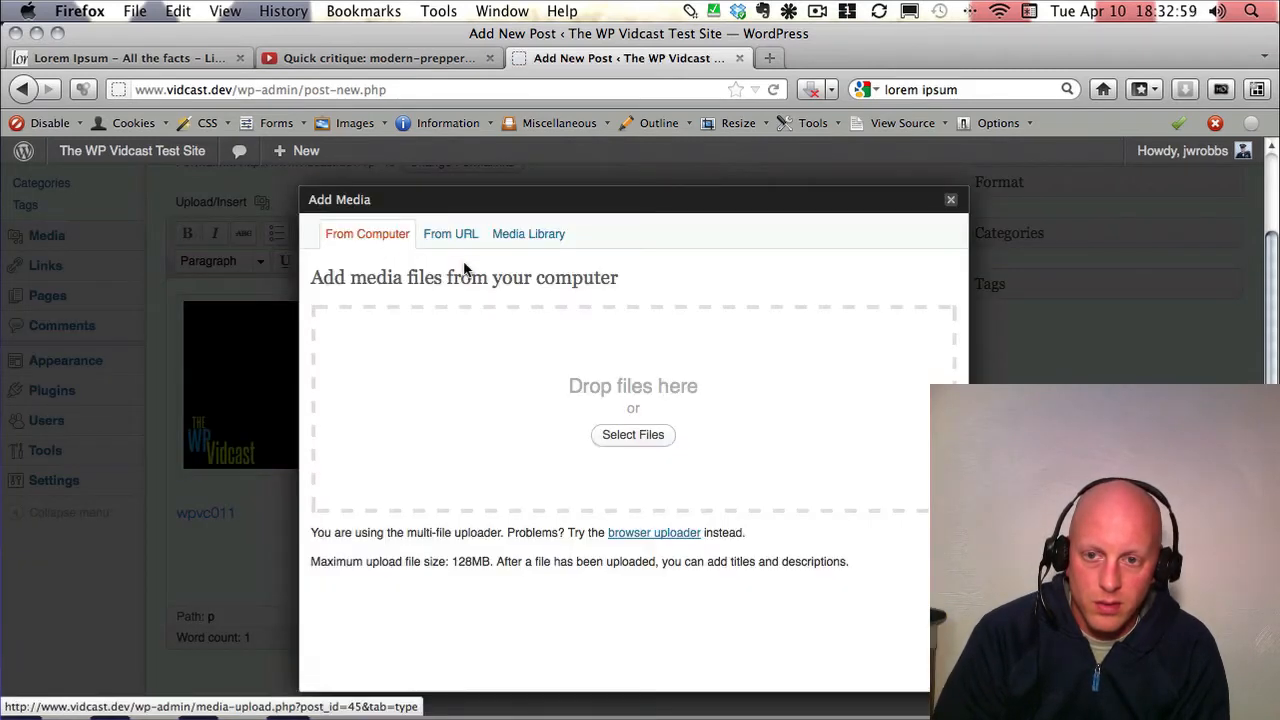
{"action": "left_click", "coordinate": [541, 240]}
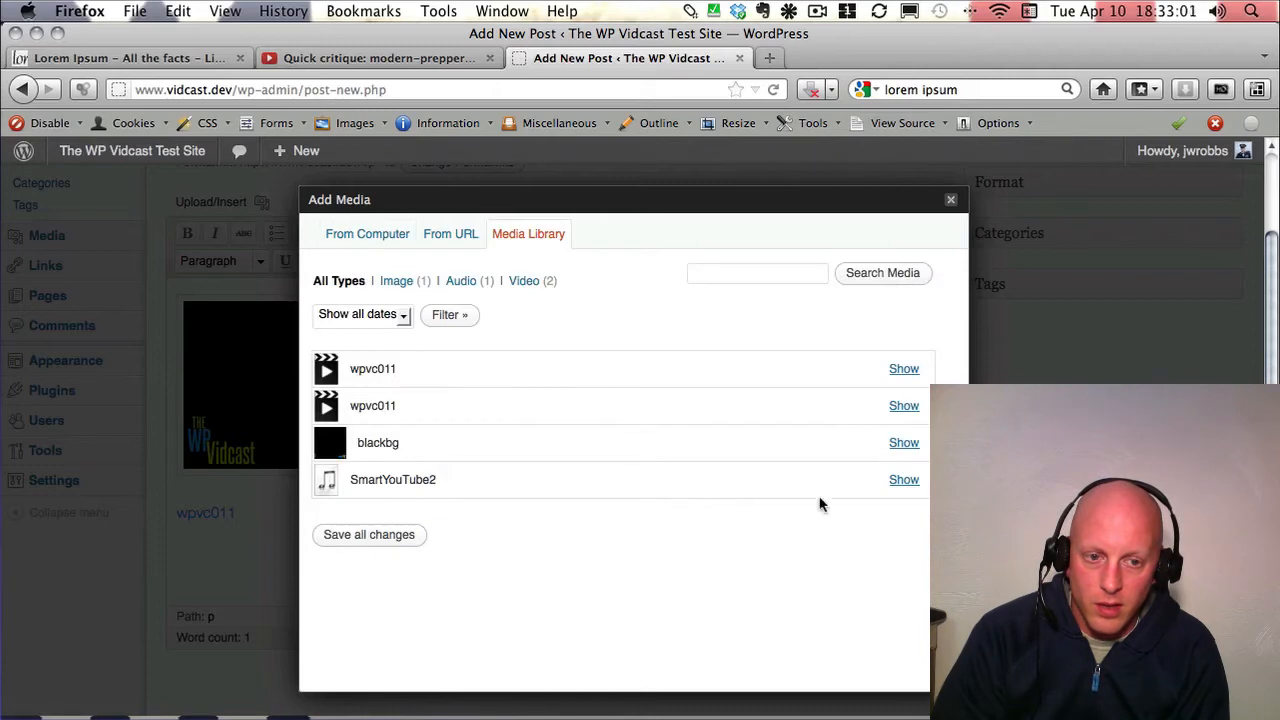
{"action": "left_click", "coordinate": [903, 480]}
{"action": "scroll", "coordinate": [790, 565], "scroll_direction": "down", "scroll_amount": 3}
{"action": "left_click", "coordinate": [549, 650]}
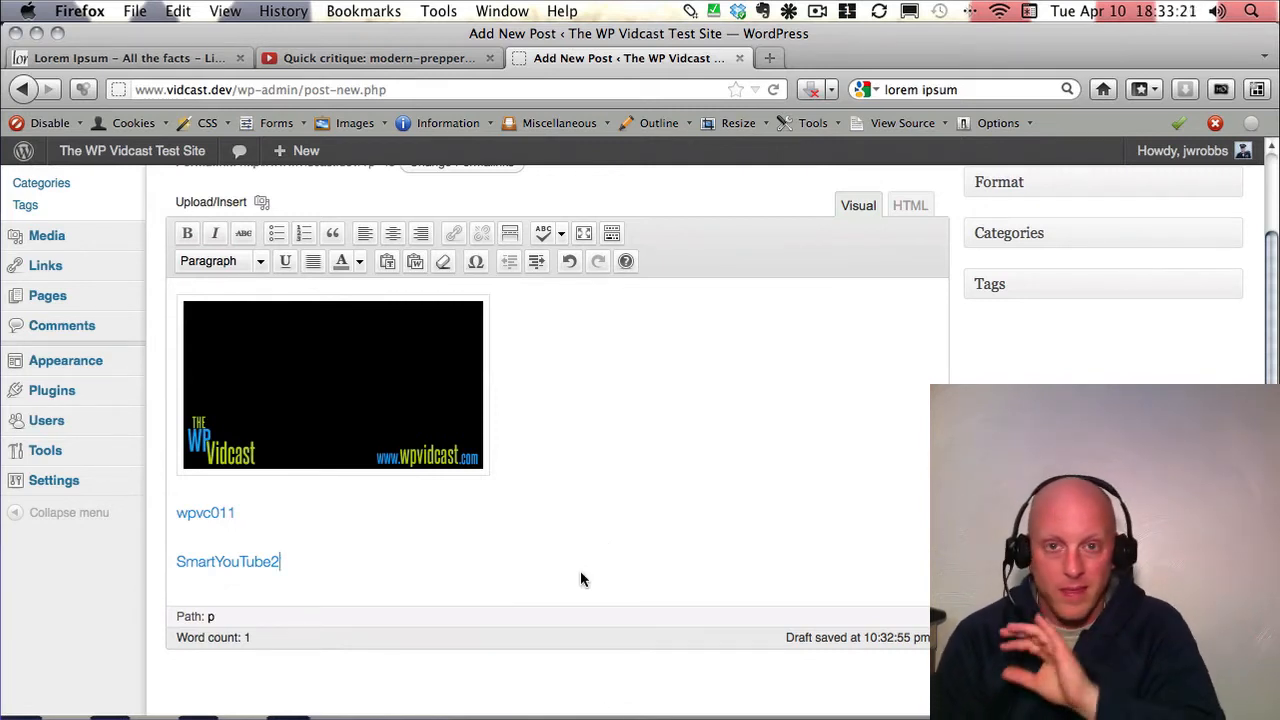
Step: Add two blank lines below the SmartYouTube2 link and open the post's preview in a new tab
{"action": "key", "text": "Return"}
{"action": "key", "text": "Return"}
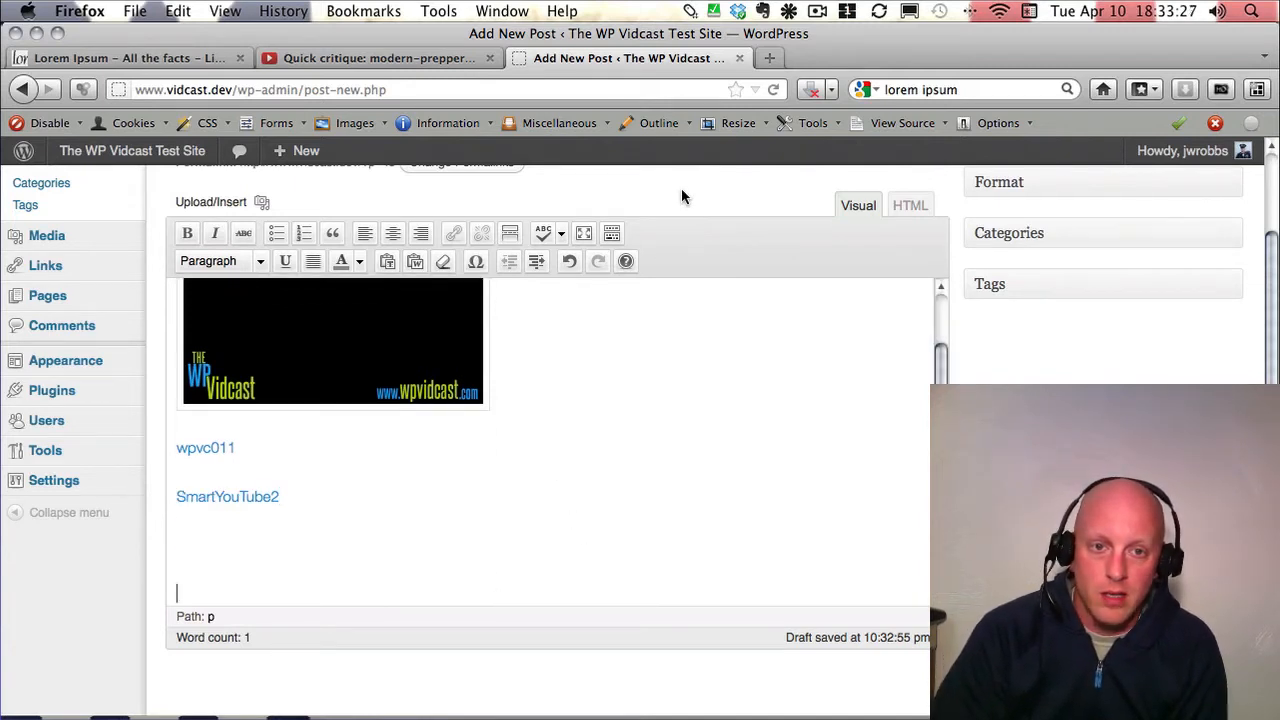
{"action": "scroll", "coordinate": [680, 195], "scroll_direction": "up", "scroll_amount": 3}
{"action": "left_click", "coordinate": [1229, 248]}
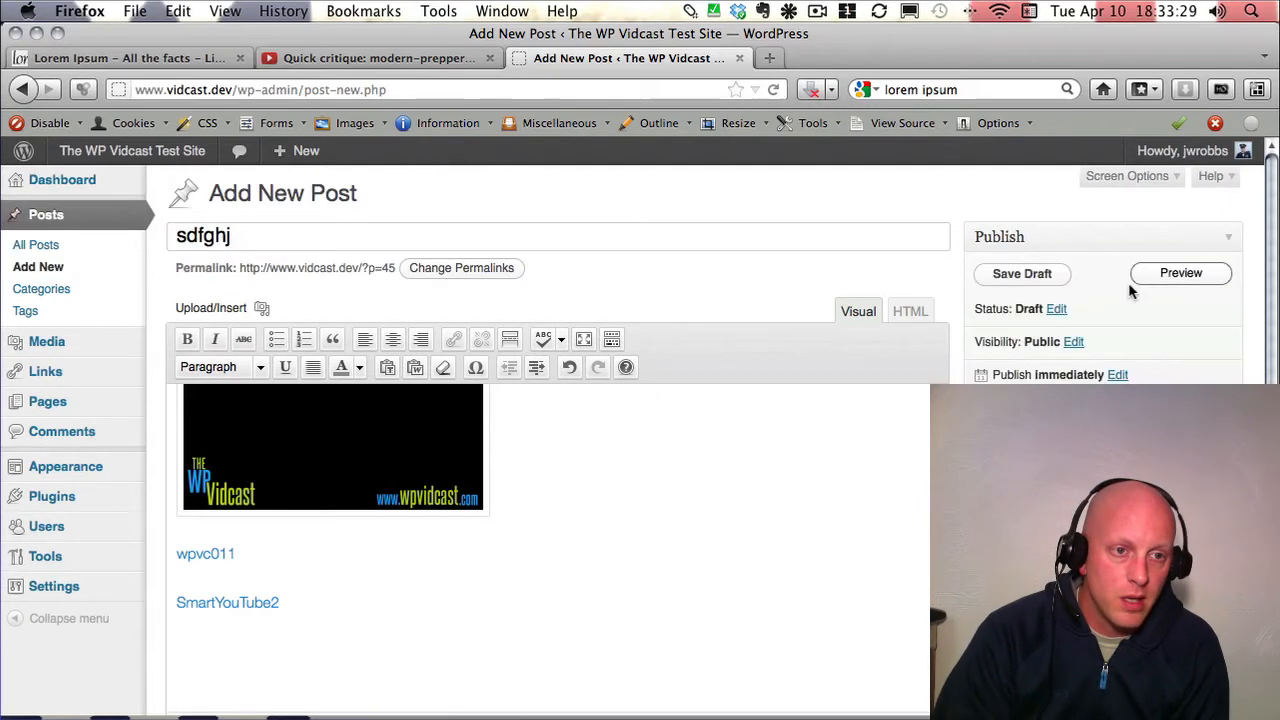
{"action": "right_click", "coordinate": [1155, 280]}
{"action": "left_click", "coordinate": [1120, 287]}
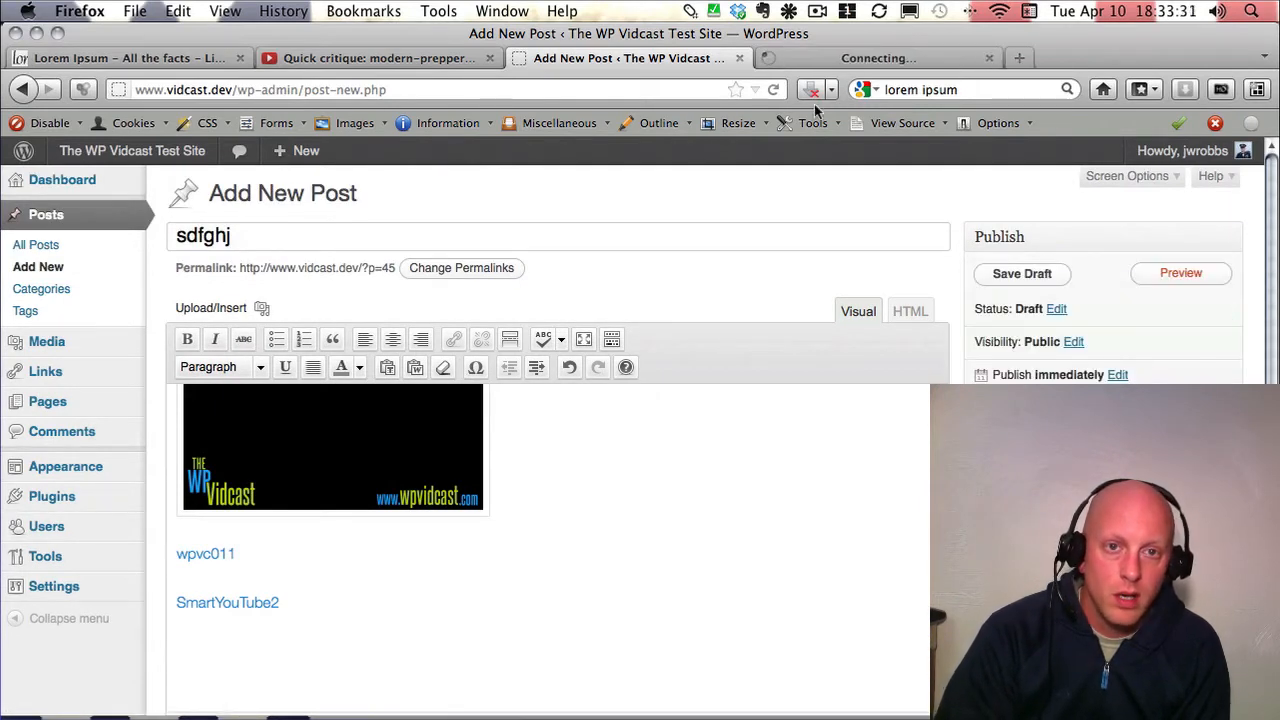
Step: Examine the image and media links in the sdfghj post's preview
{"action": "left_click", "coordinate": [862, 58]}
{"action": "scroll", "coordinate": [1125, 333], "scroll_direction": "down", "scroll_amount": 5}
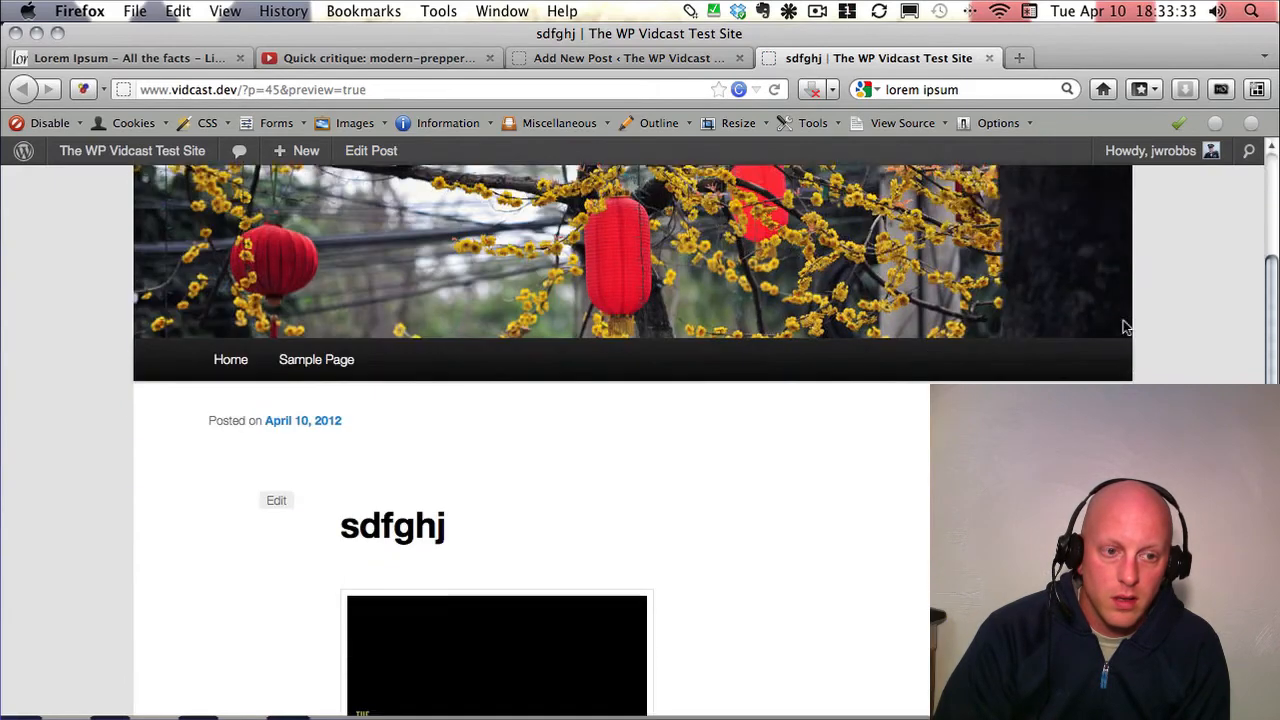
{"action": "scroll", "coordinate": [1125, 333], "scroll_direction": "down", "scroll_amount": 5}
{"action": "scroll", "coordinate": [1130, 381], "scroll_direction": "up", "scroll_amount": 2}
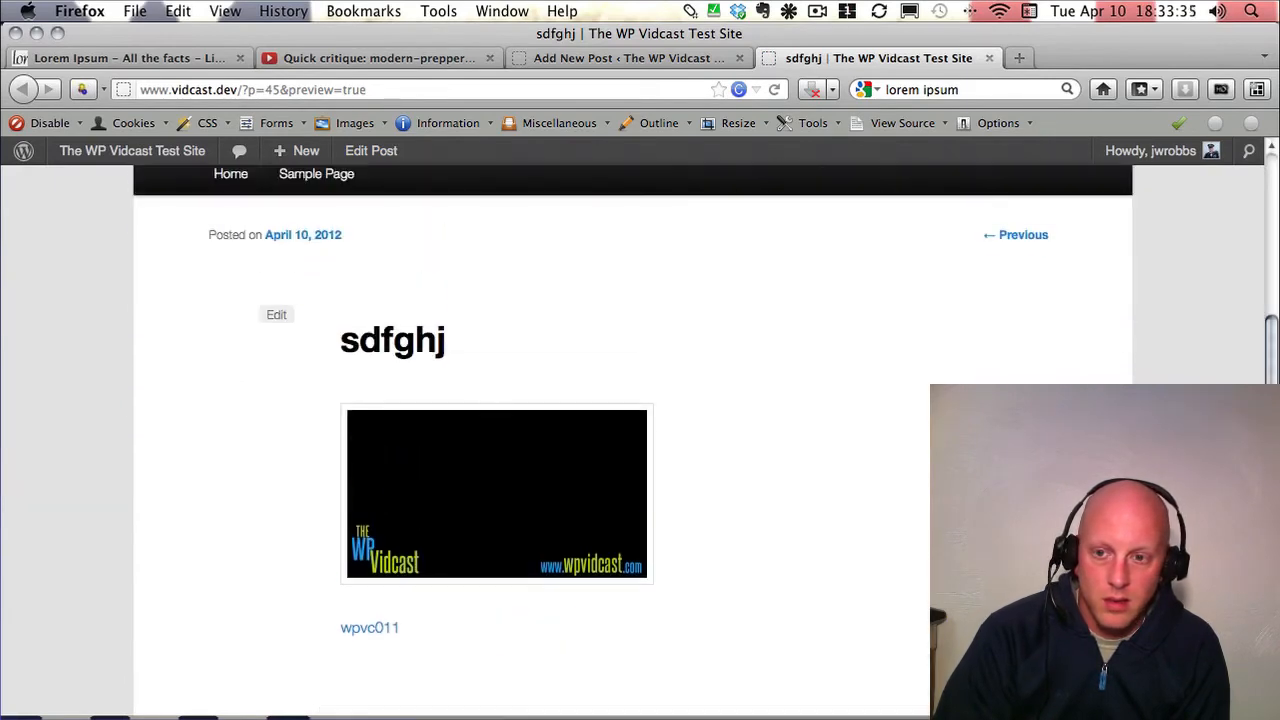
{"action": "scroll", "coordinate": [1114, 331], "scroll_direction": "down", "scroll_amount": 3}
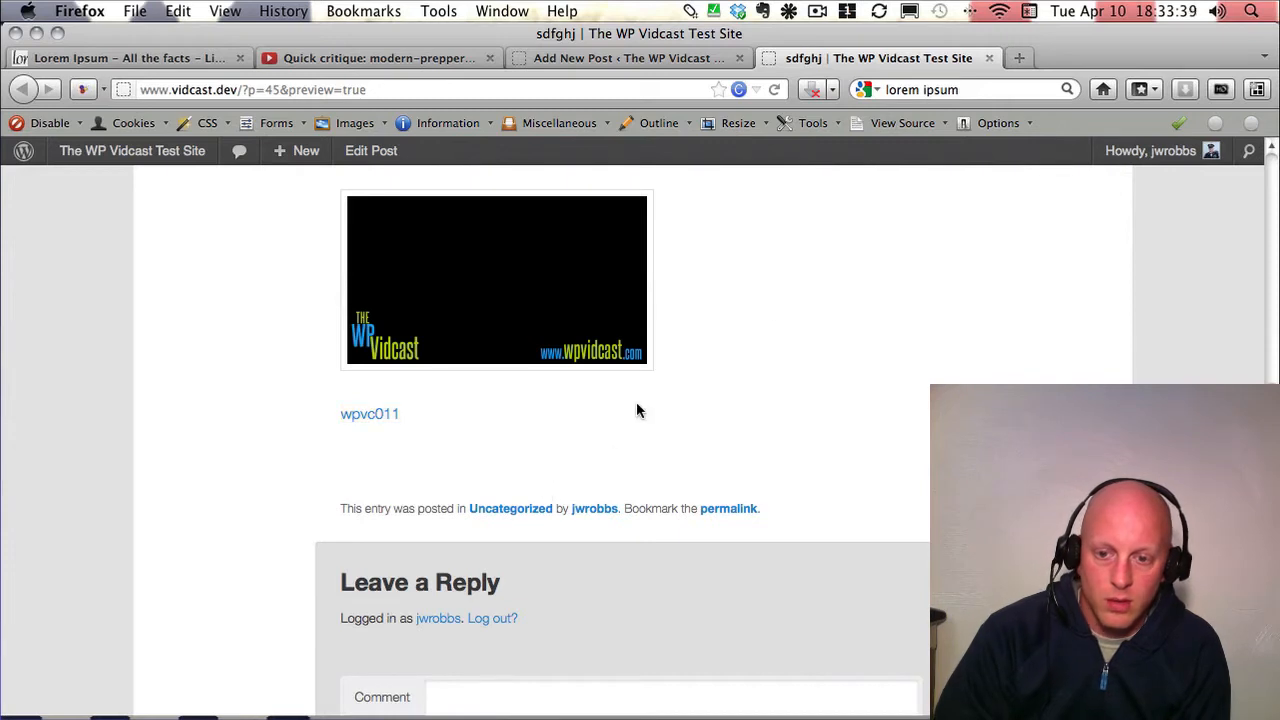
Step: Save the post as a draft, check the image and both media links in its preview, and close the preview tabs
{"action": "left_click", "coordinate": [632, 57]}
{"action": "left_click", "coordinate": [1030, 279]}
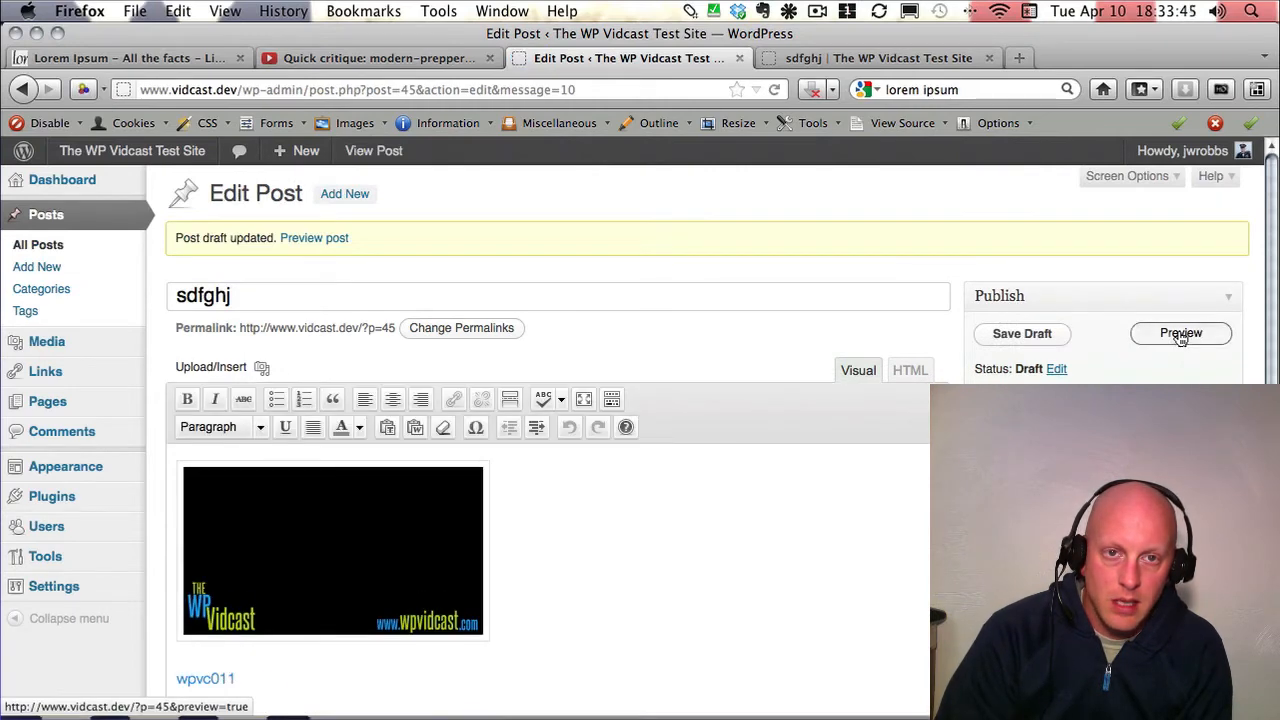
{"action": "left_click", "coordinate": [1181, 334]}
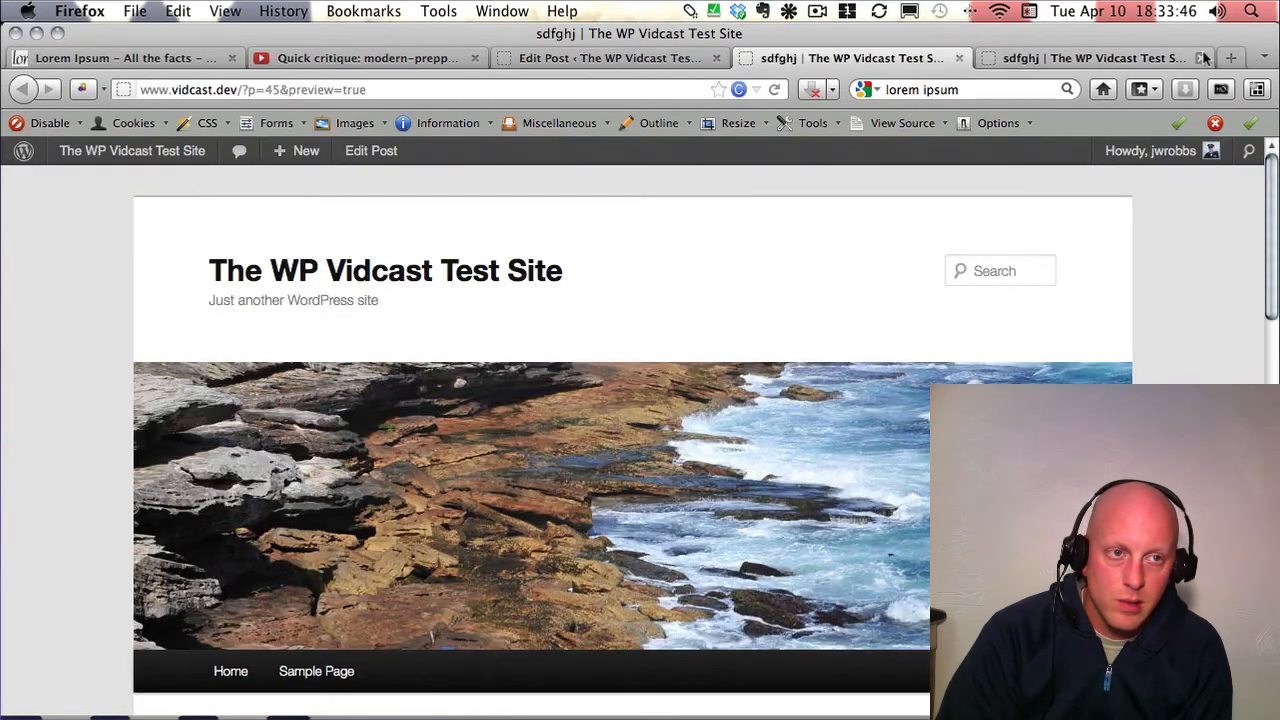
{"action": "left_click", "coordinate": [1201, 57]}
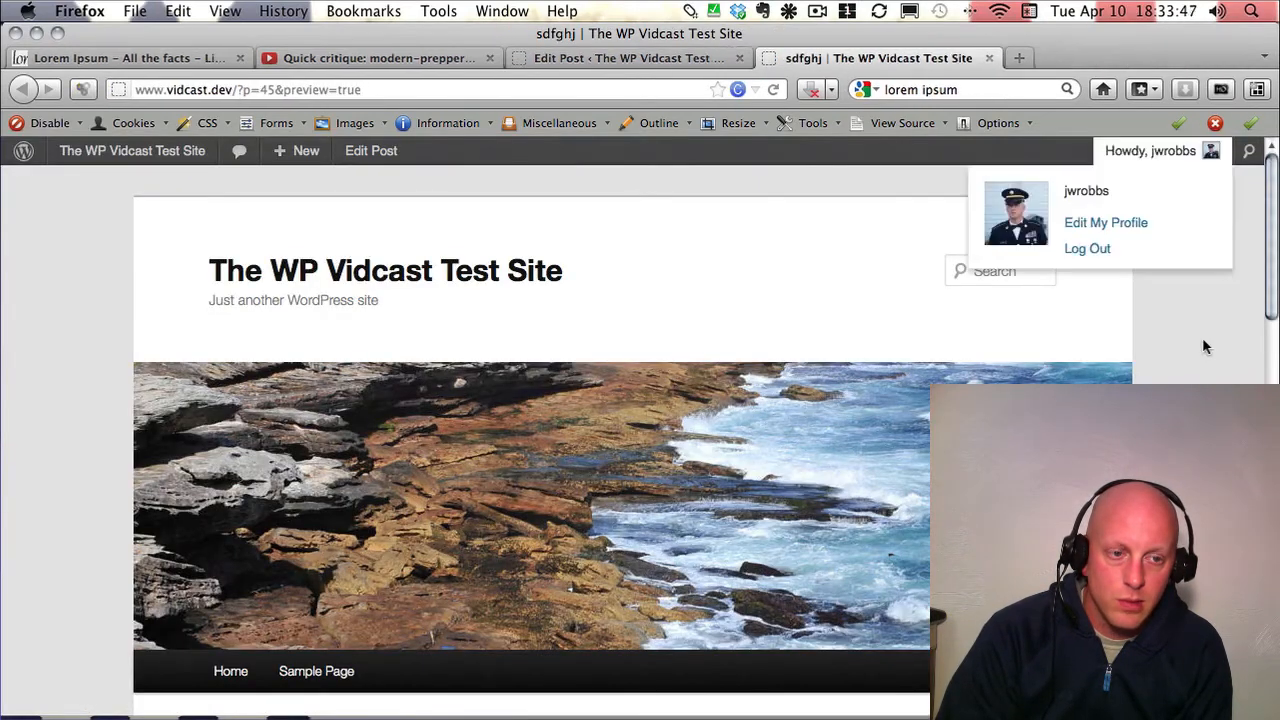
{"action": "scroll", "coordinate": [1177, 320], "scroll_direction": "down", "scroll_amount": 5}
{"action": "scroll", "coordinate": [632, 440], "scroll_direction": "down", "scroll_amount": 2}
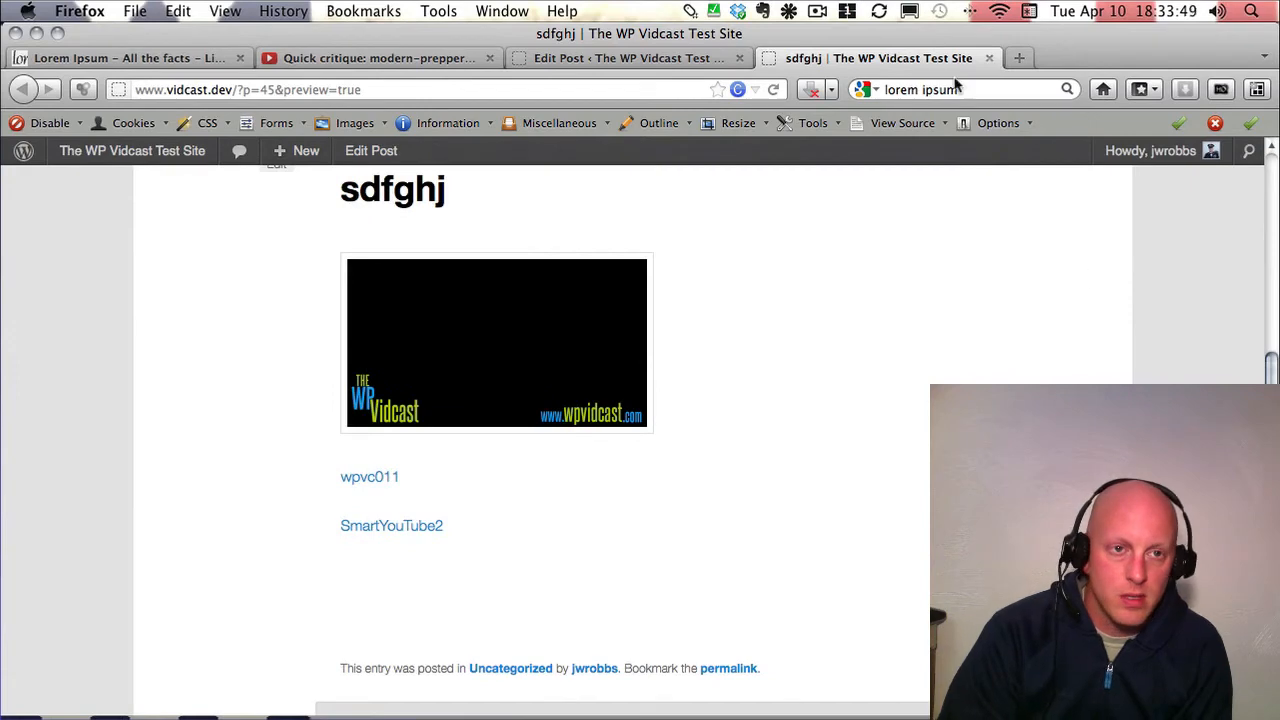
{"action": "left_click", "coordinate": [989, 58]}
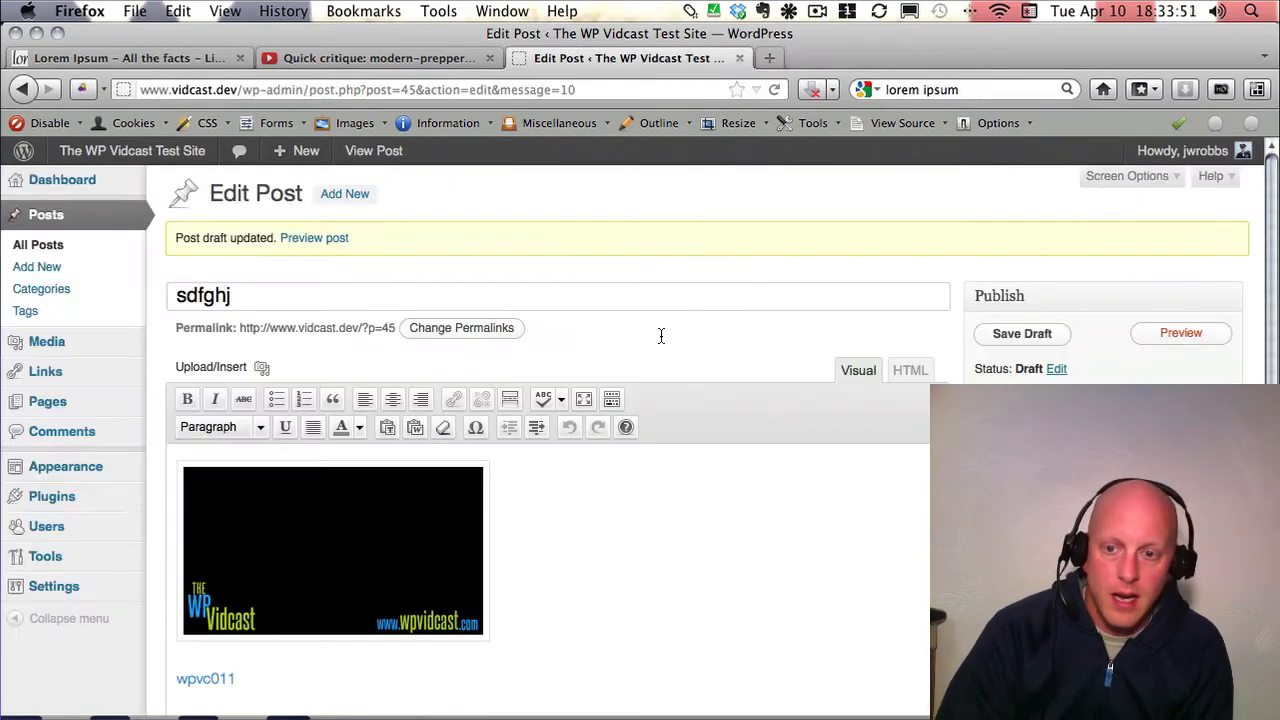
Step: Copy the "Quick critique: modern-prepper.com" YouTube video's URL and paste it as plain text in a new paragraph below the SmartYouTube2 link
{"action": "left_click", "coordinate": [402, 57]}
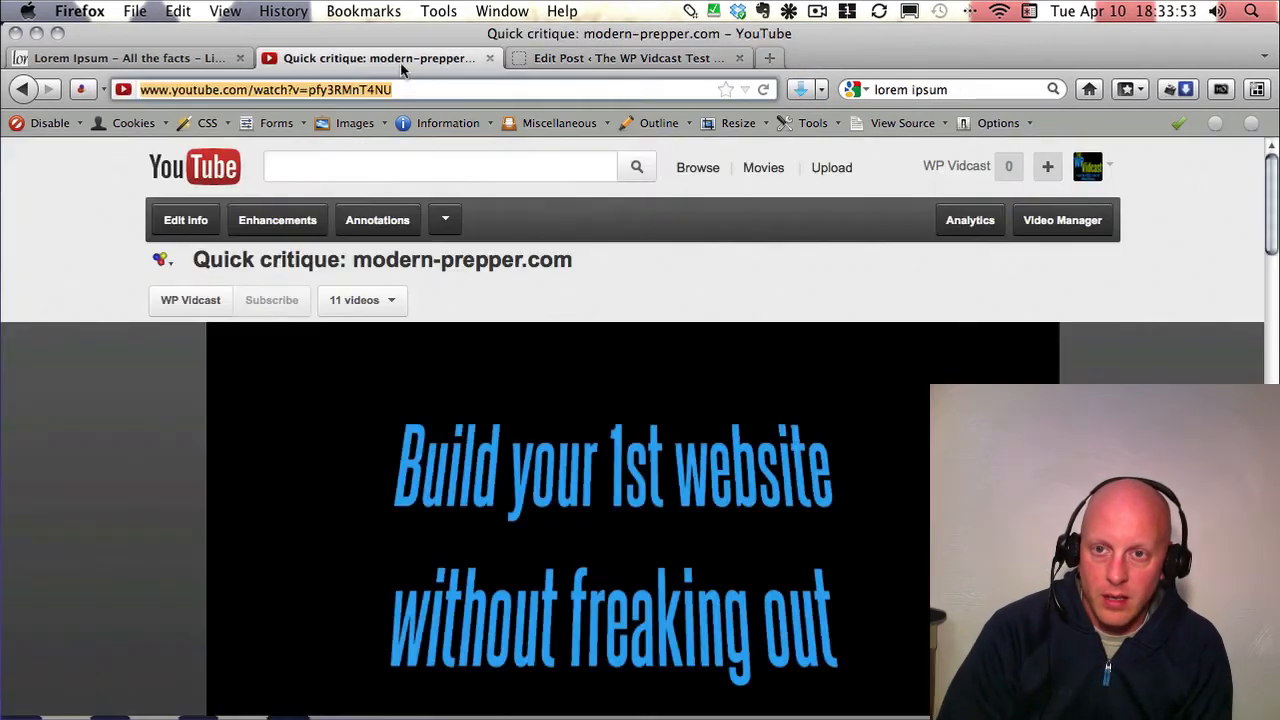
{"action": "right_click", "coordinate": [268, 95]}
{"action": "left_click", "coordinate": [306, 151]}
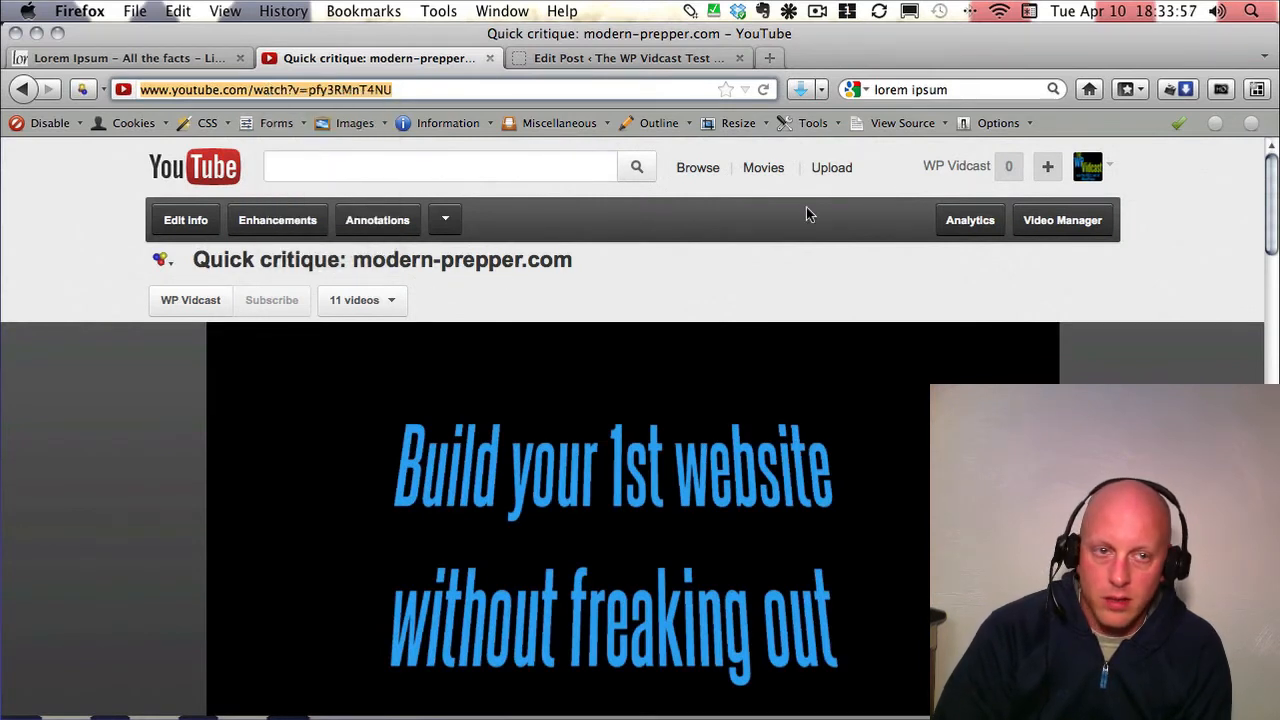
{"action": "scroll", "coordinate": [1247, 108], "scroll_direction": "down", "scroll_amount": 1}
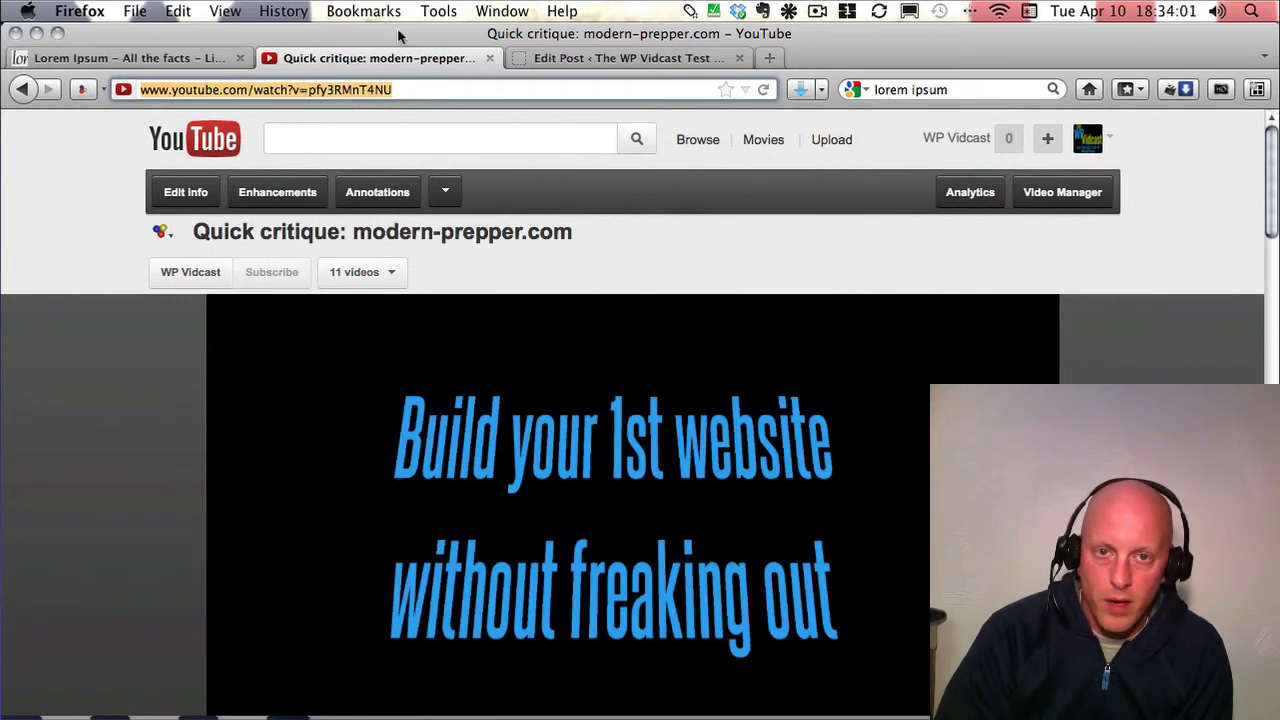
{"action": "left_click", "coordinate": [620, 58]}
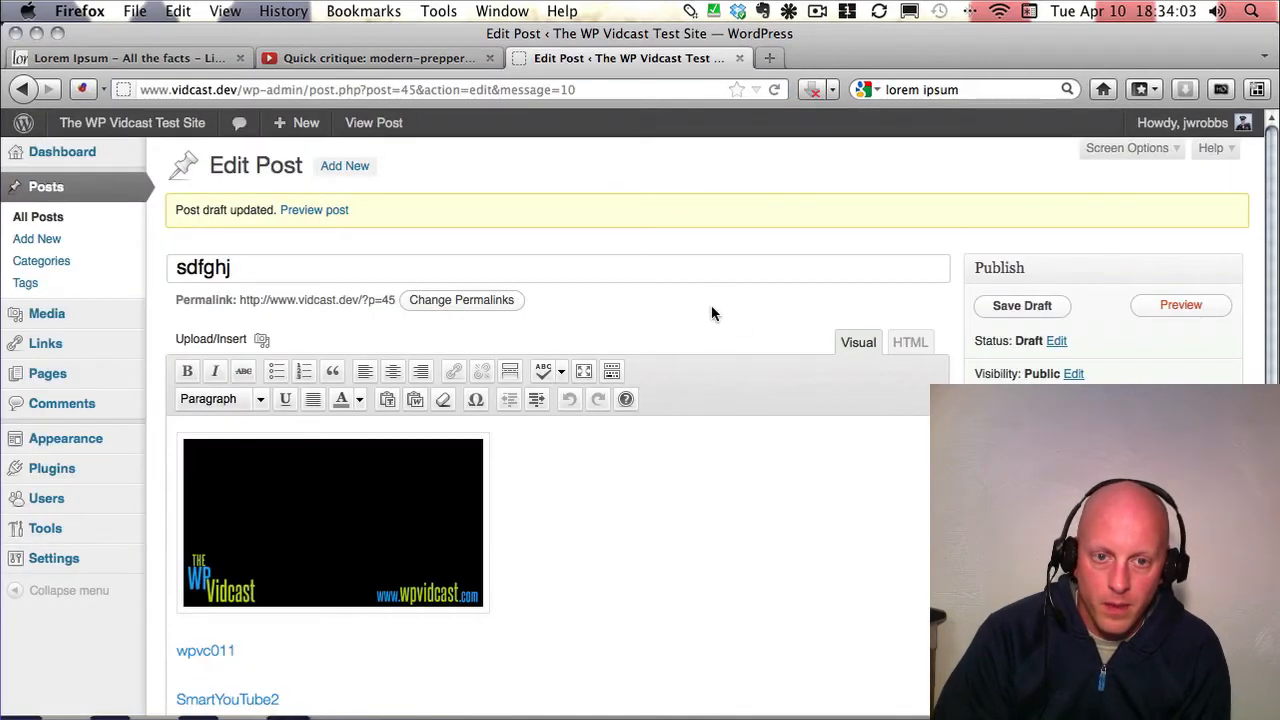
{"action": "scroll", "coordinate": [710, 300], "scroll_direction": "down", "scroll_amount": 3}
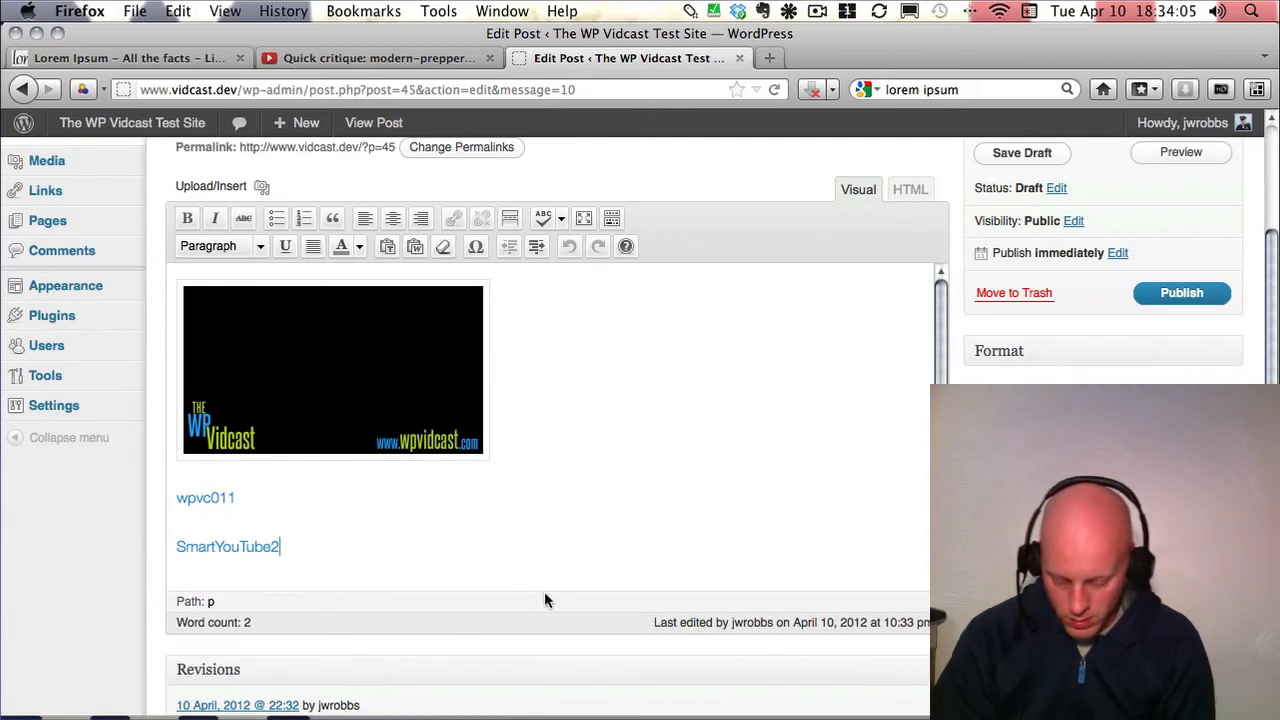
{"action": "key", "text": "Return"}
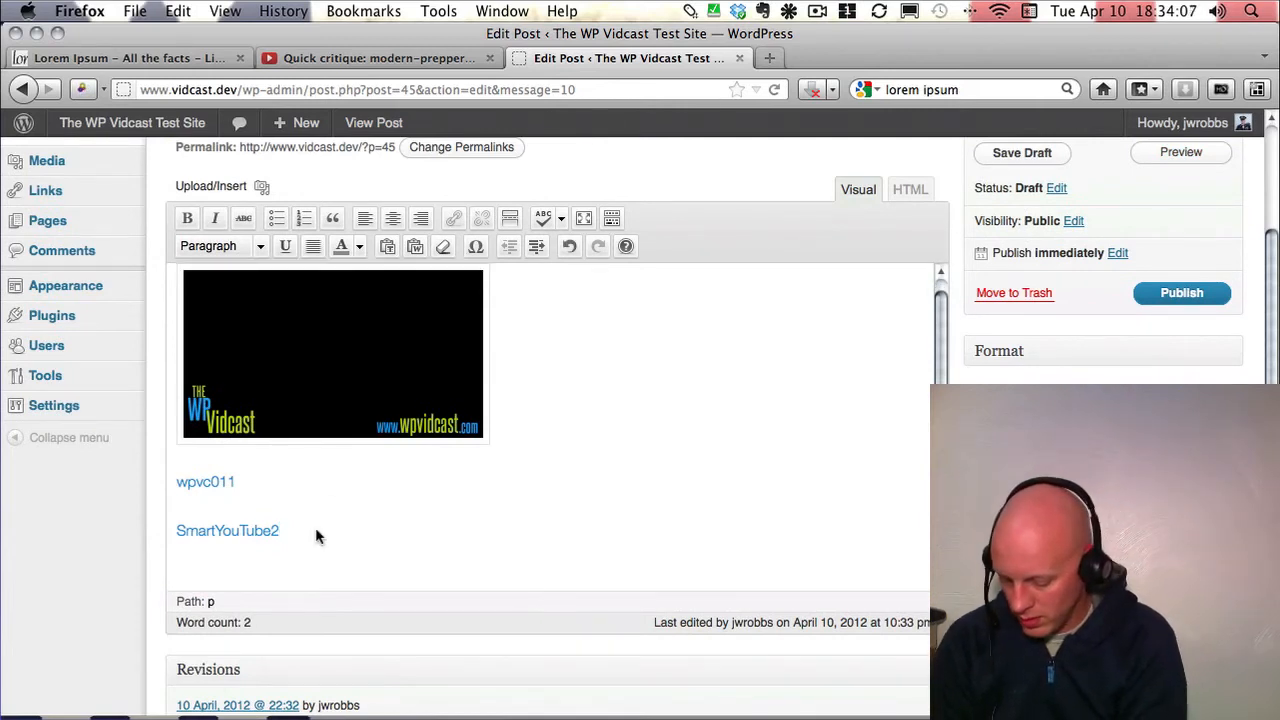
{"action": "key", "text": "super+v"}
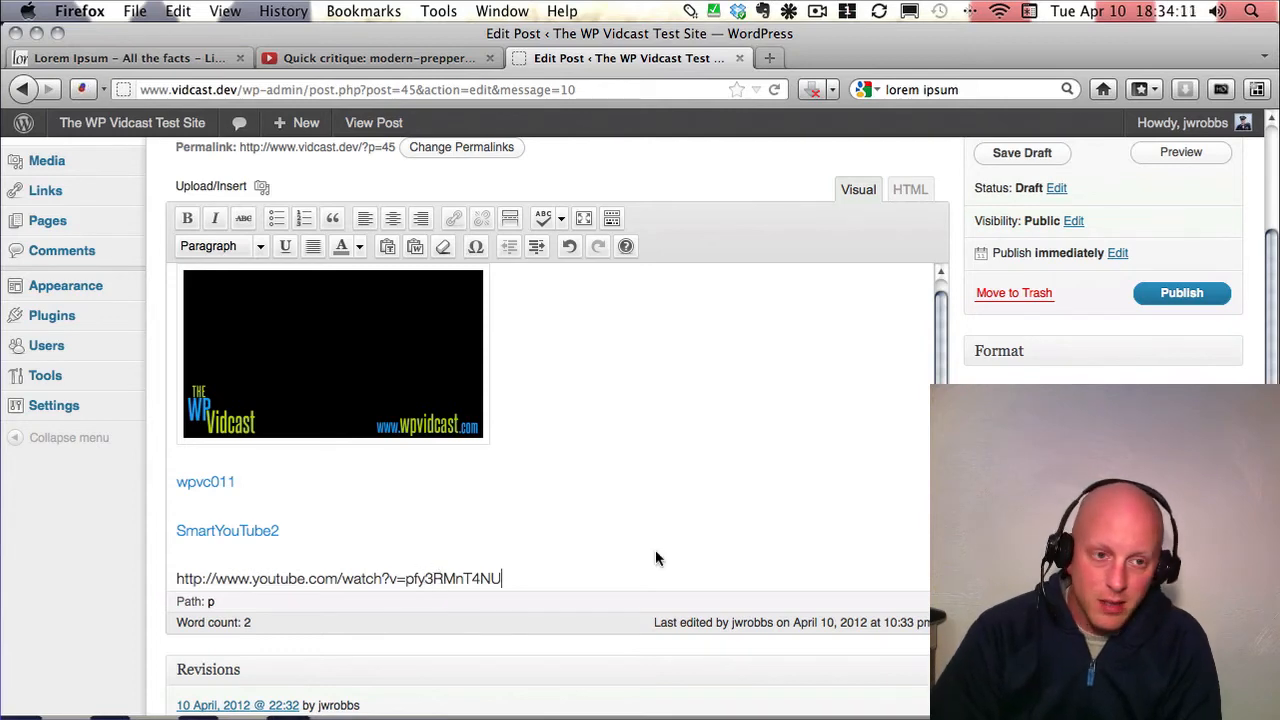
Step: Save the draft, check how the YouTube URL renders in the post preview, and close the preview
{"action": "left_click", "coordinate": [1024, 158]}
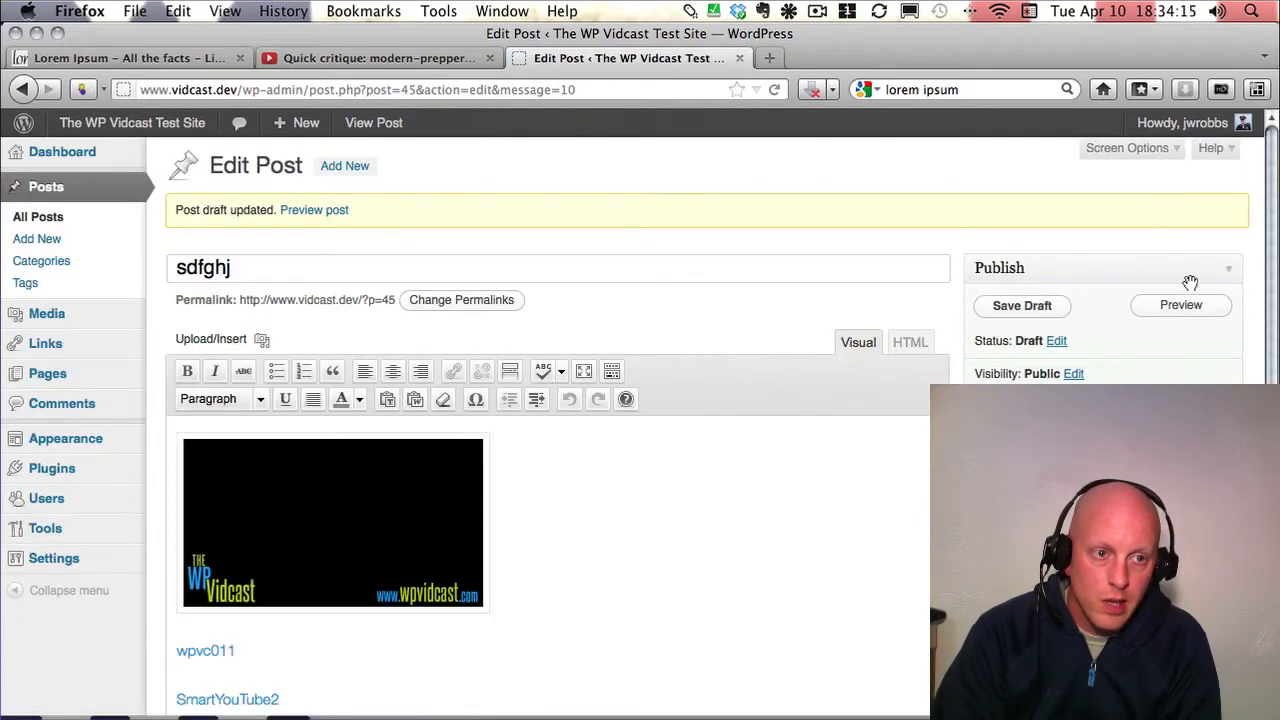
{"action": "left_click", "coordinate": [1178, 306]}
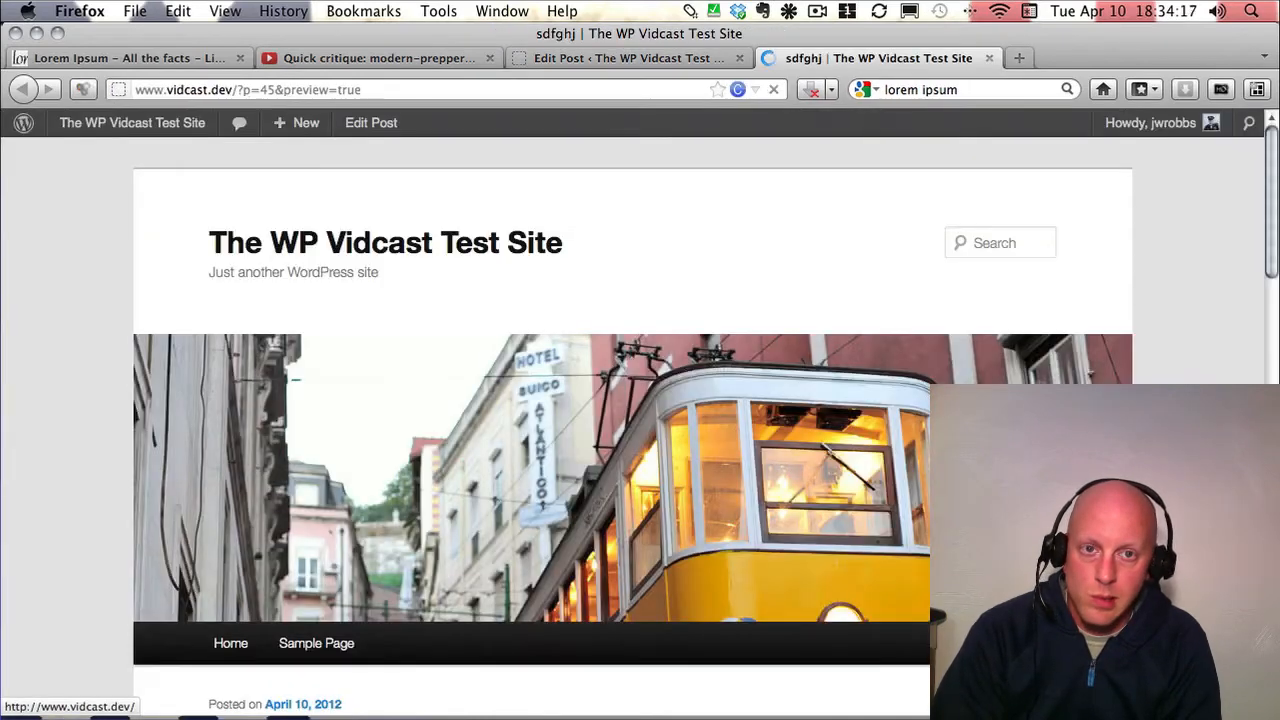
{"action": "scroll", "coordinate": [985, 380], "scroll_direction": "down", "scroll_amount": 1}
{"action": "scroll", "coordinate": [985, 380], "scroll_direction": "down", "scroll_amount": 10}
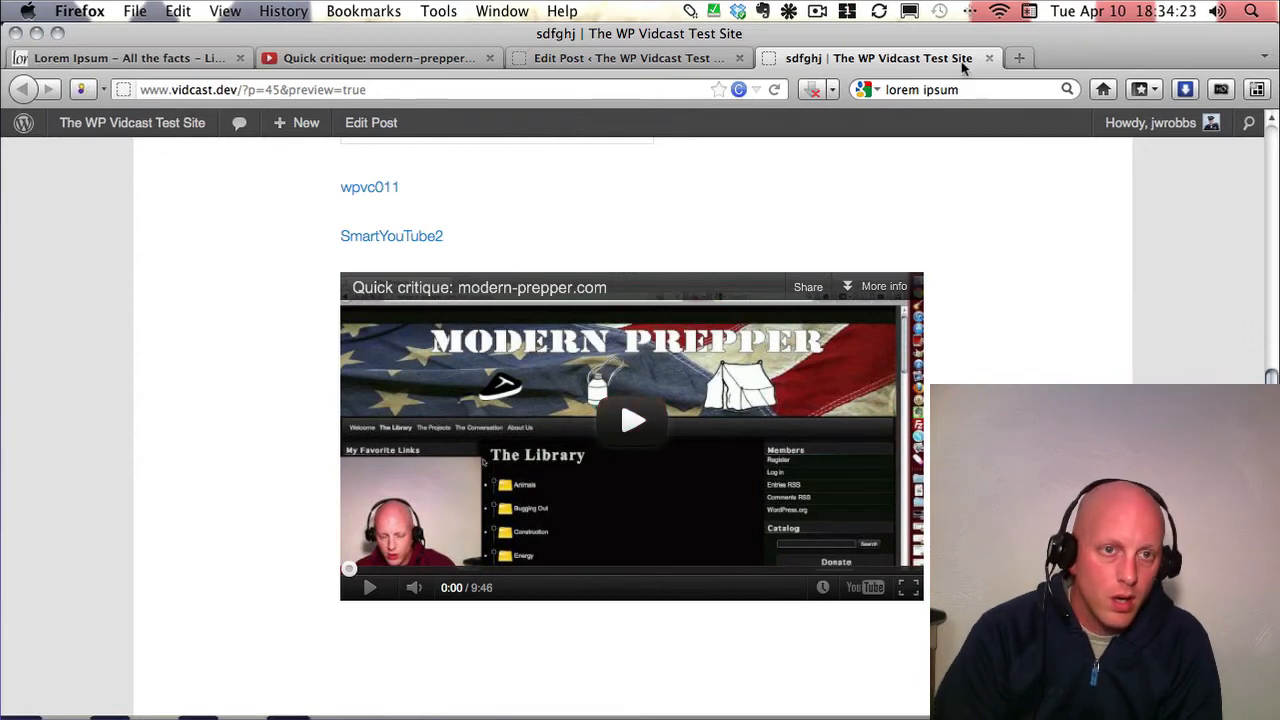
{"action": "left_click", "coordinate": [989, 58]}
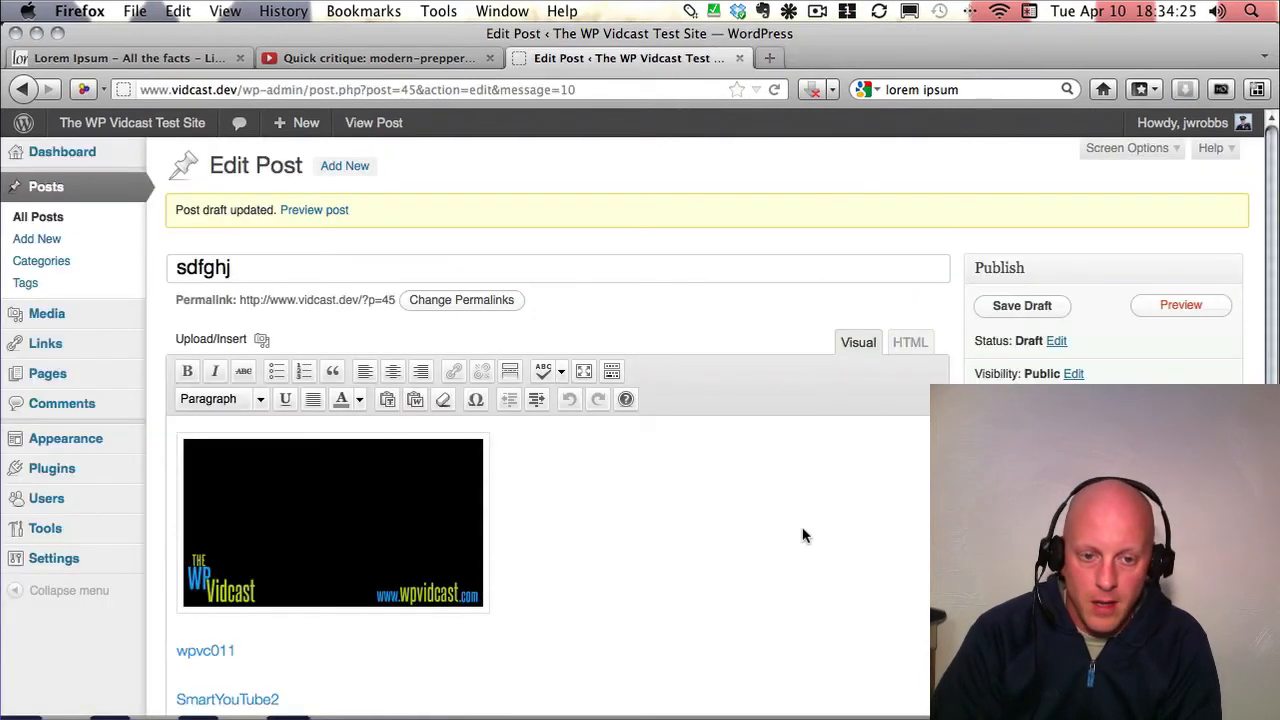
Step: Delete all of the post's body content, including the media links, YouTube URL and blackbg image
{"action": "scroll", "coordinate": [800, 530], "scroll_direction": "down", "scroll_amount": 3}
{"action": "scroll", "coordinate": [796, 511], "scroll_direction": "up", "scroll_amount": 1}
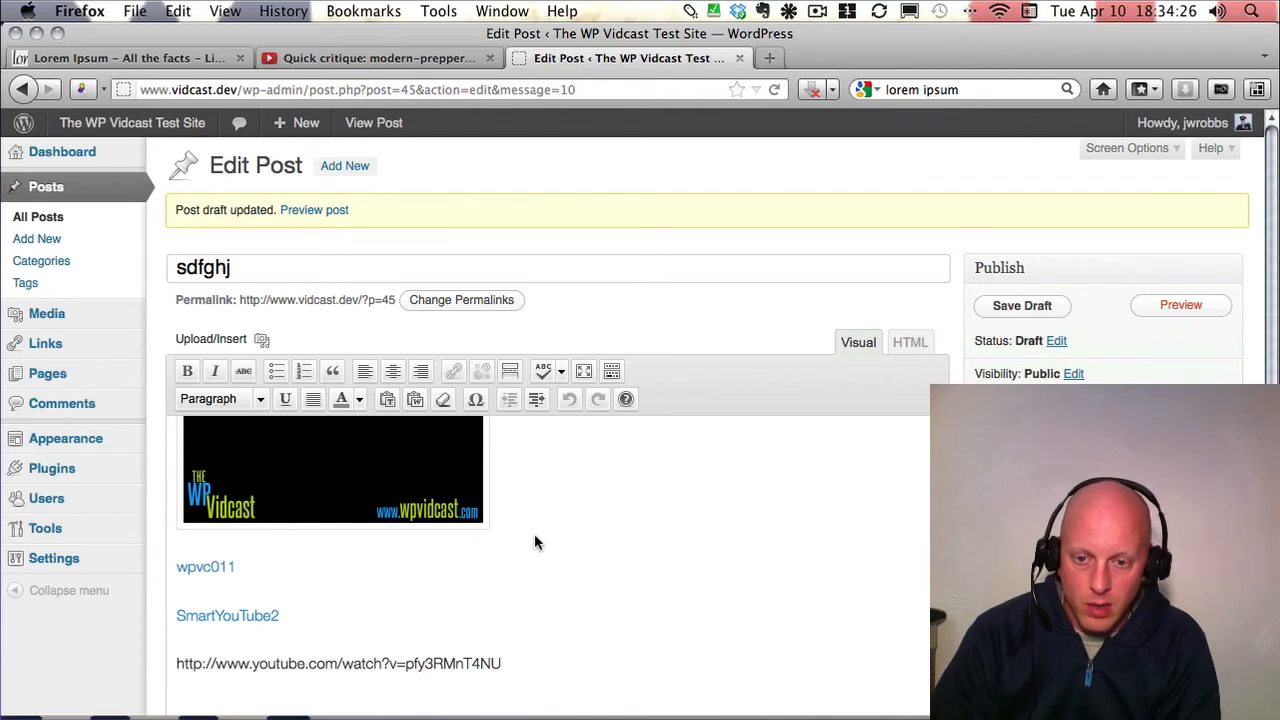
{"action": "left_click_drag", "start_coordinate": [532, 540], "coordinate": [609, 700]}
{"action": "key", "text": "BackSpace"}
{"action": "left_click", "coordinate": [395, 532]}
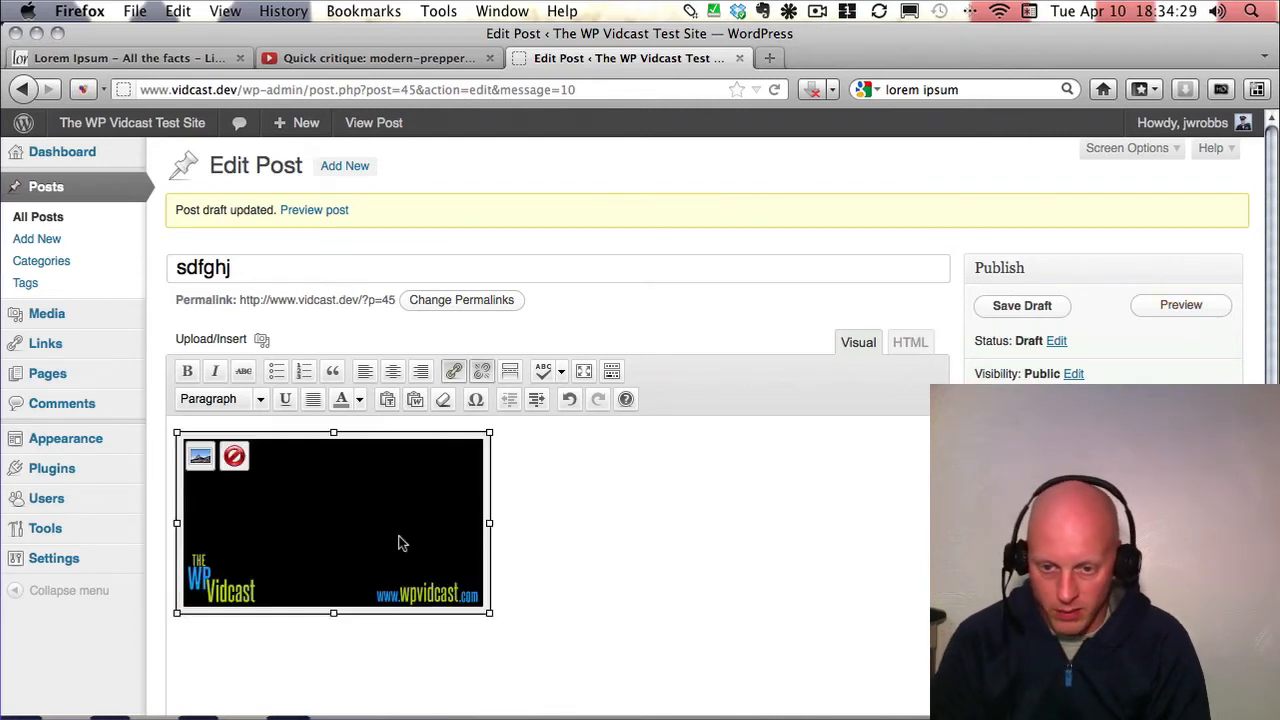
{"action": "key", "text": "BackSpace"}
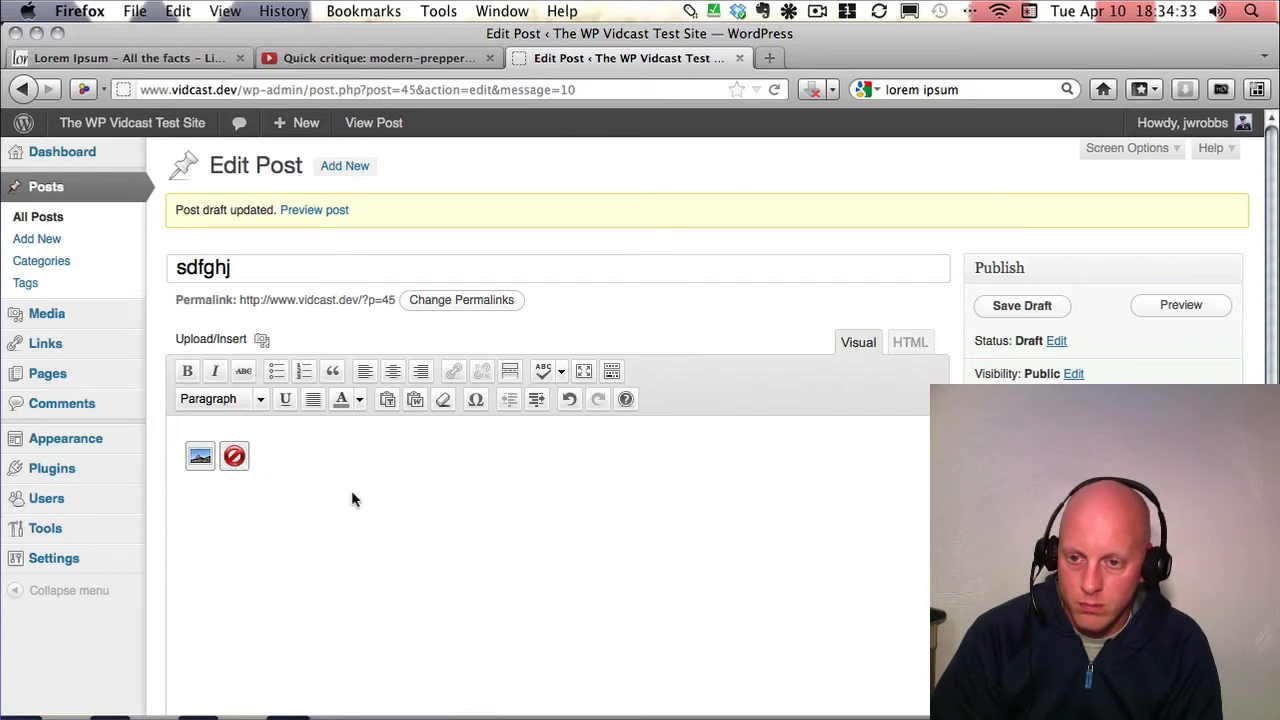
{"action": "left_click", "coordinate": [408, 543]}
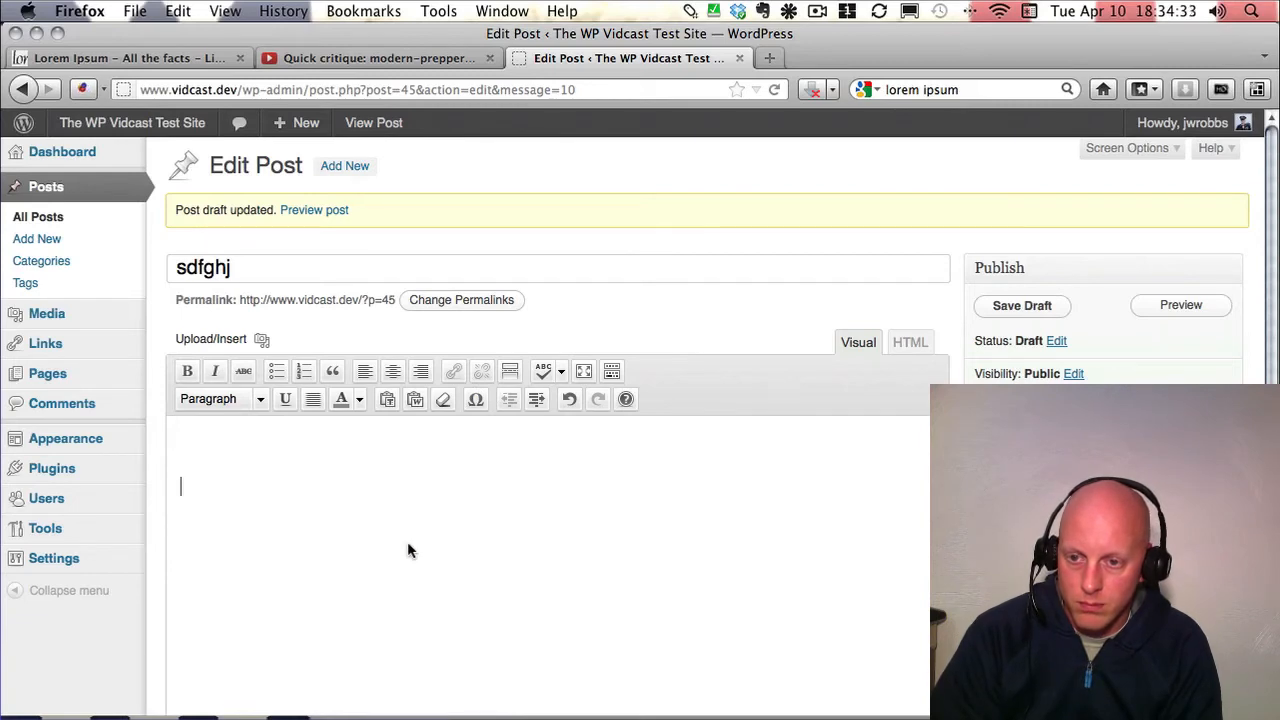
Step: Copy the selected Lorem Ipsum paragraphs from the lipsum.com page and paste them into the empty post body
{"action": "left_click", "coordinate": [183, 60]}
{"action": "right_click", "coordinate": [470, 405]}
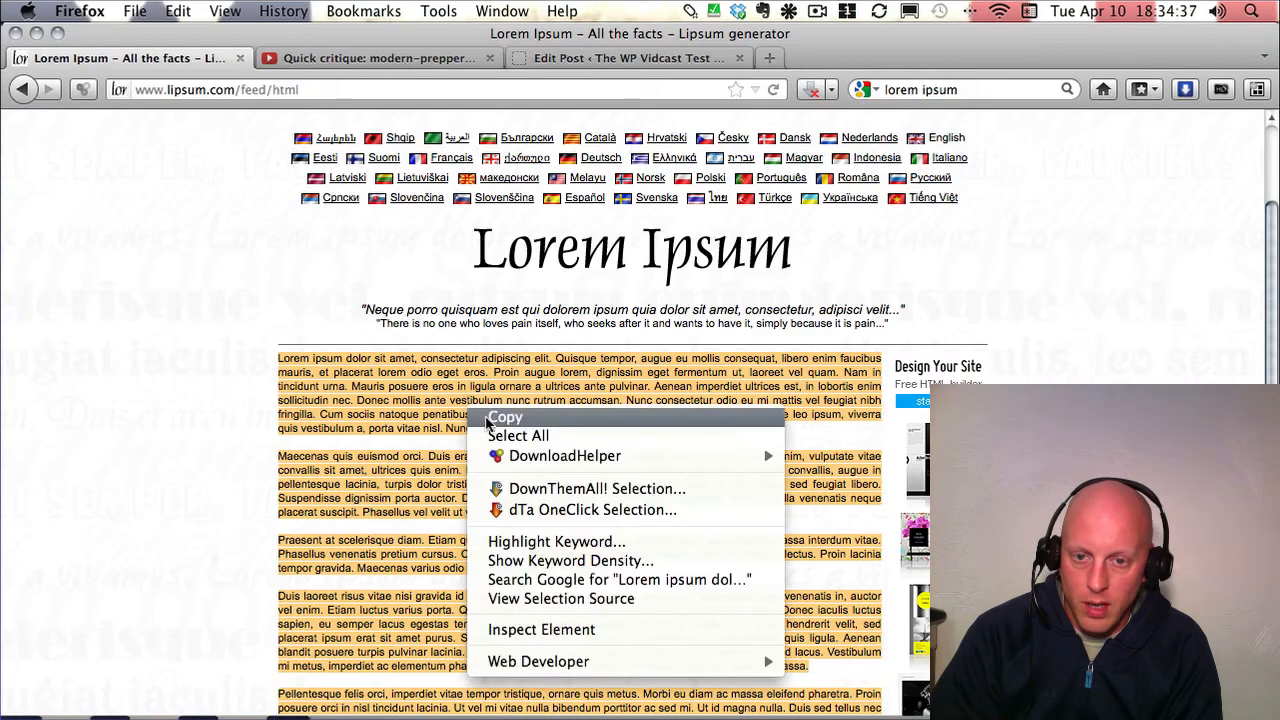
{"action": "left_click", "coordinate": [494, 420]}
{"action": "left_click", "coordinate": [556, 58]}
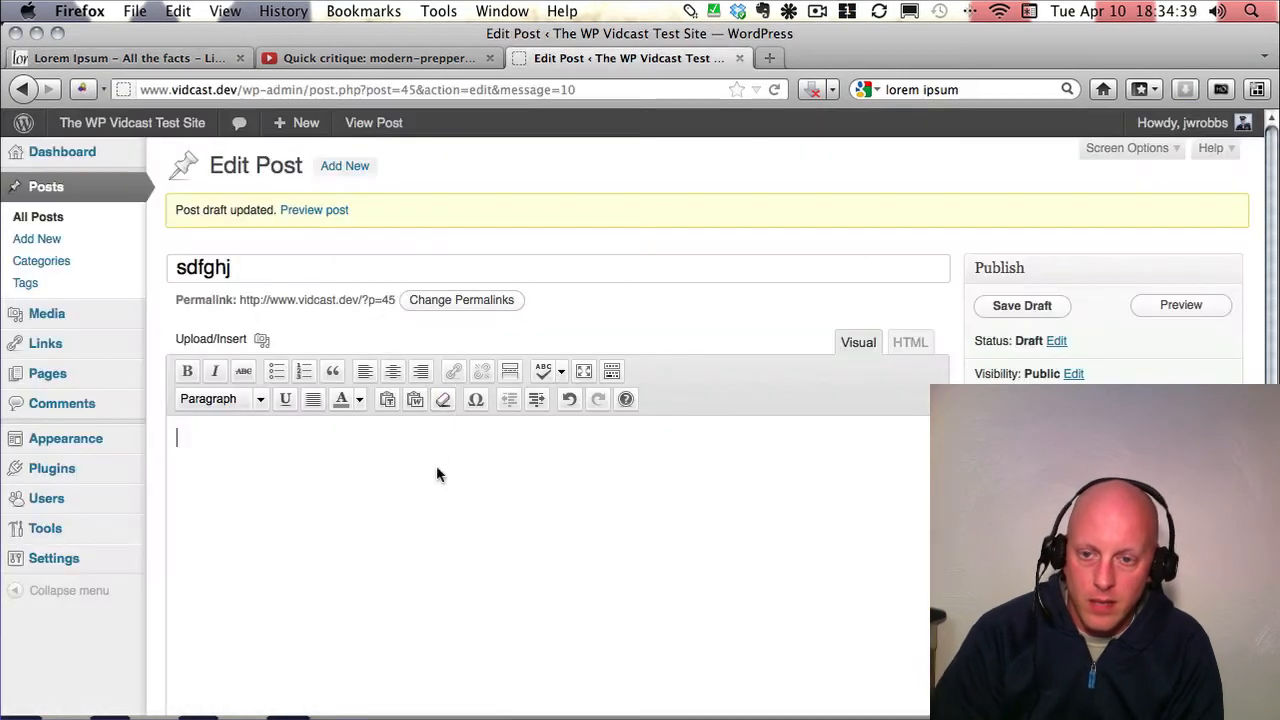
{"action": "right_click", "coordinate": [480, 497]}
{"action": "left_click", "coordinate": [520, 193]}
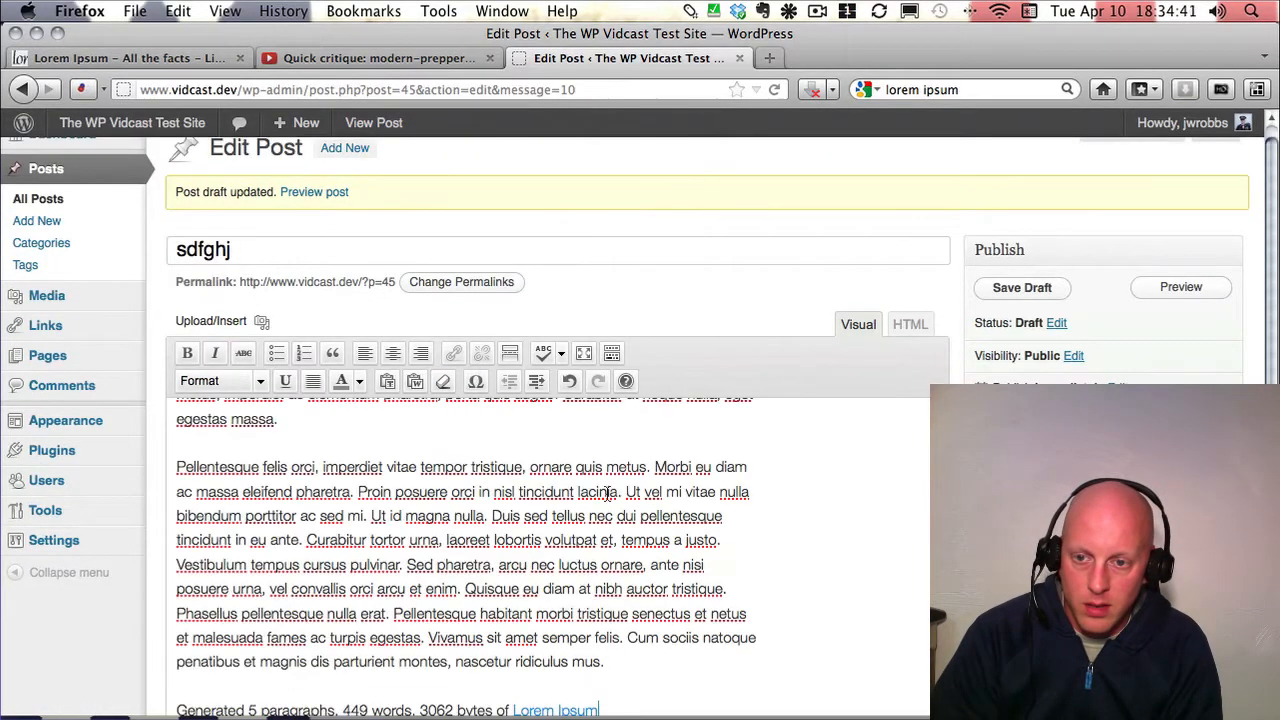
Step: Insert the blackbg image at medium size without alignment before the "Duis laoreet" paragraph, and move that text onto a new line below it
{"action": "scroll", "coordinate": [663, 516], "scroll_direction": "up", "scroll_amount": 5}
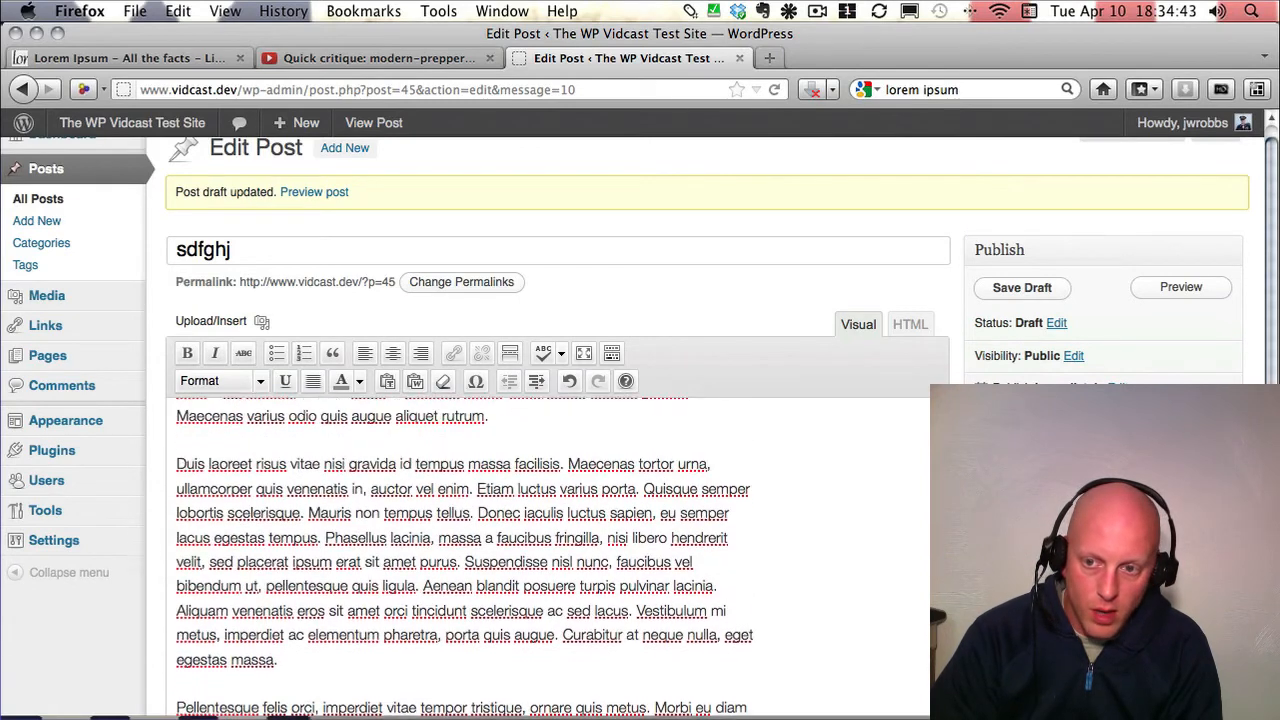
{"action": "scroll", "coordinate": [440, 414], "scroll_direction": "down", "scroll_amount": 1}
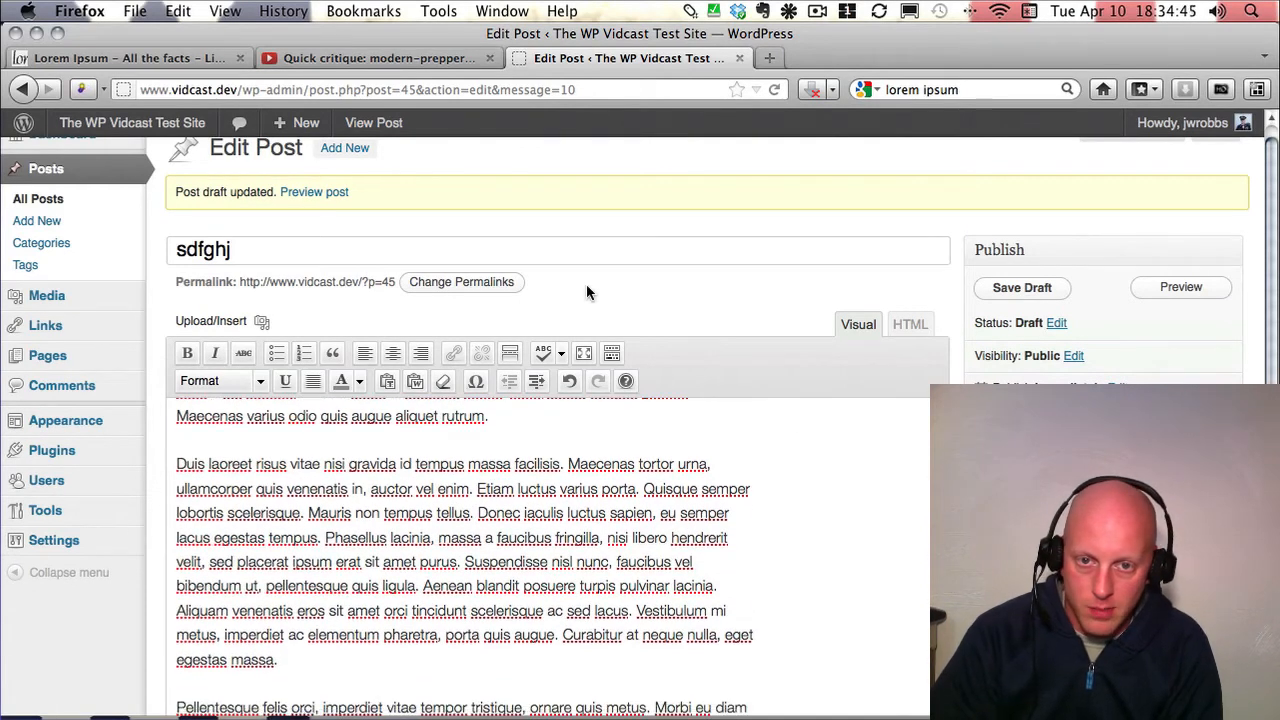
{"action": "scroll", "coordinate": [586, 281], "scroll_direction": "down", "scroll_amount": 1}
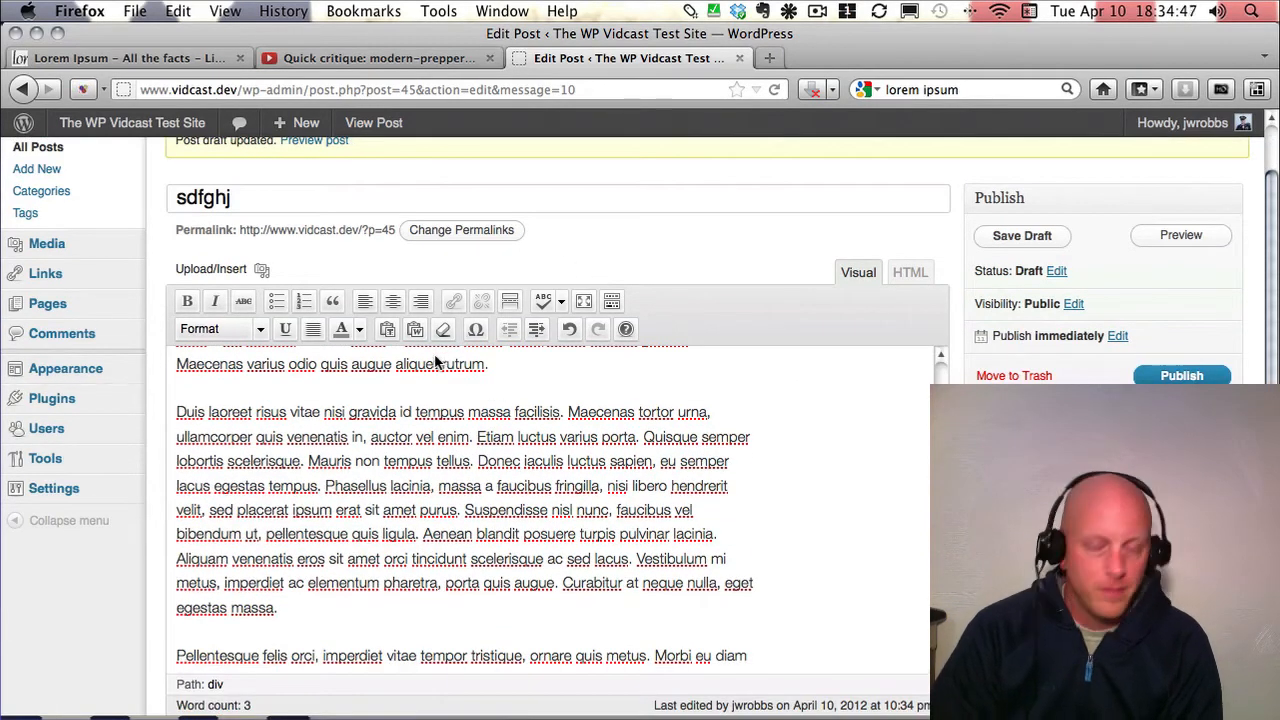
{"action": "left_click", "coordinate": [174, 420]}
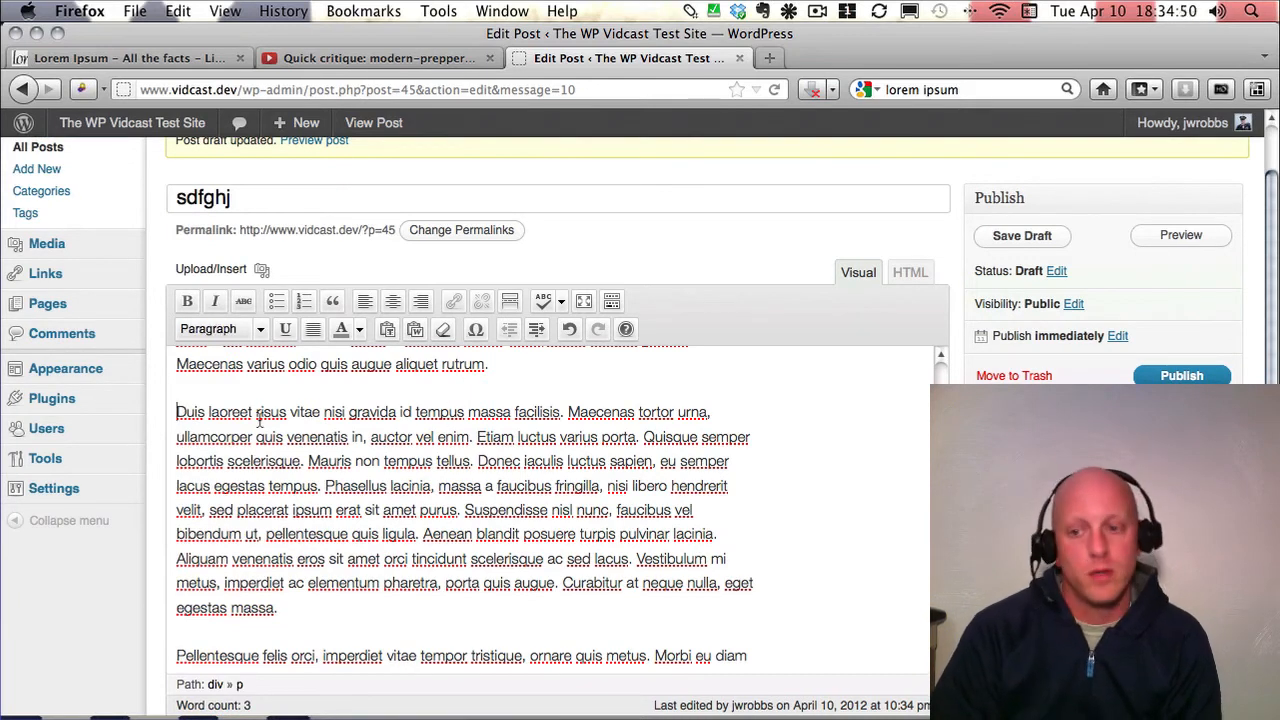
{"action": "left_click", "coordinate": [261, 270]}
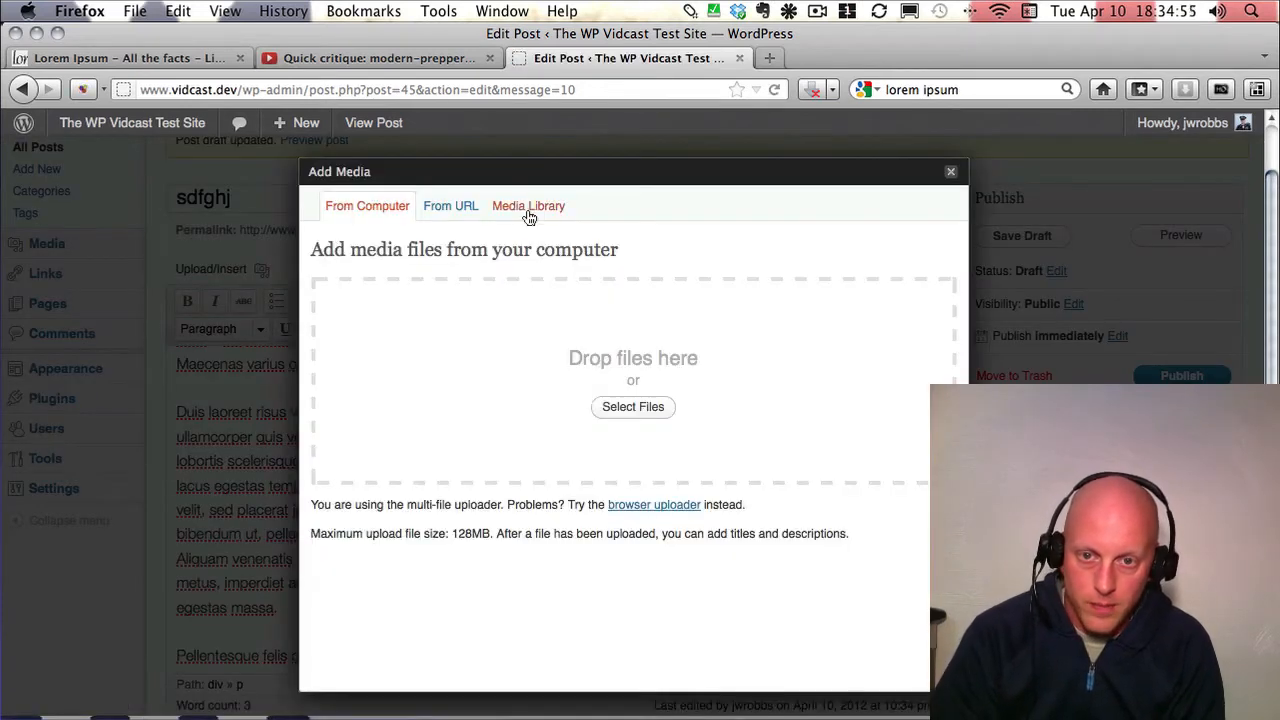
{"action": "left_click", "coordinate": [531, 212]}
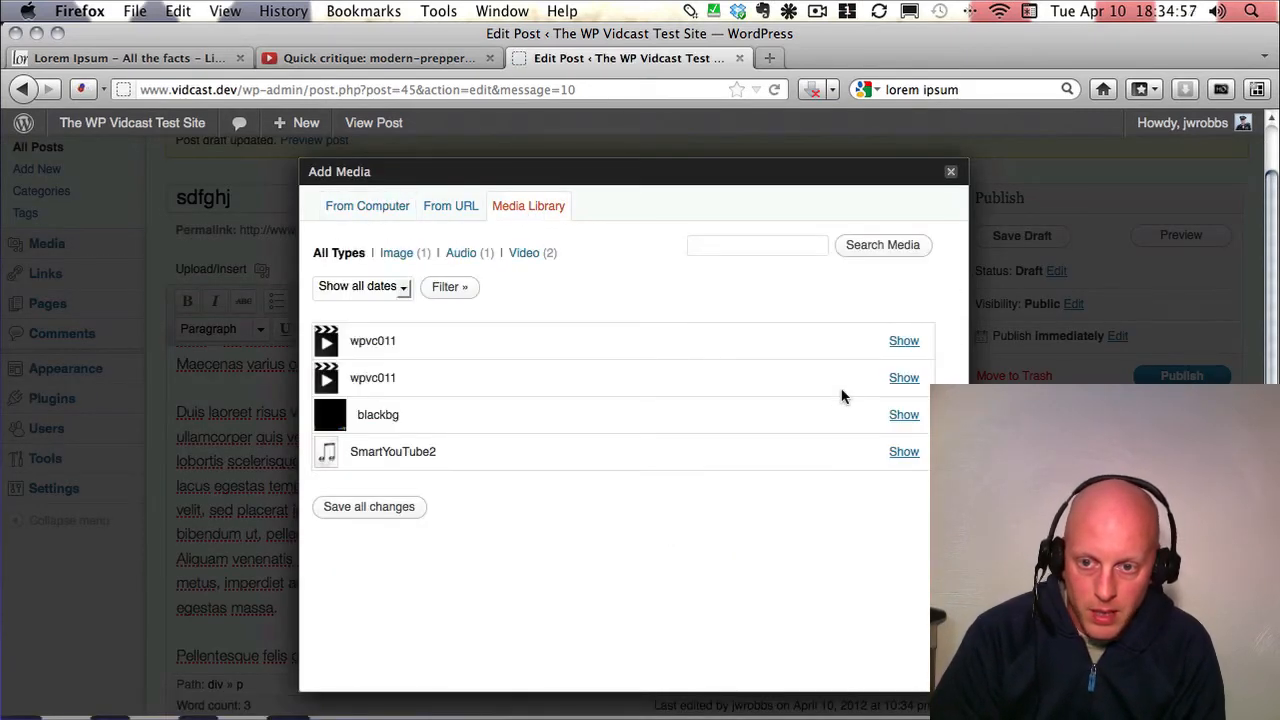
{"action": "left_click", "coordinate": [902, 415]}
{"action": "scroll", "coordinate": [760, 490], "scroll_direction": "down", "scroll_amount": 2}
{"action": "scroll", "coordinate": [838, 551], "scroll_direction": "down", "scroll_amount": 3}
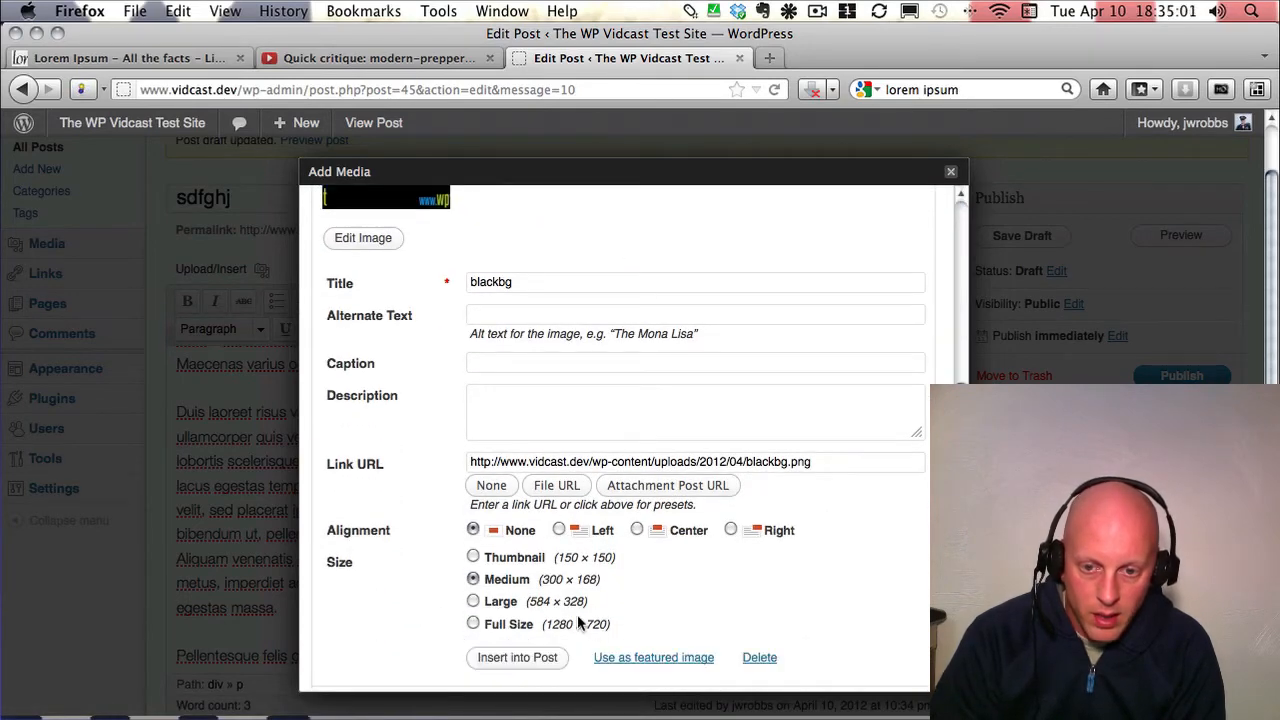
{"action": "left_click", "coordinate": [530, 658]}
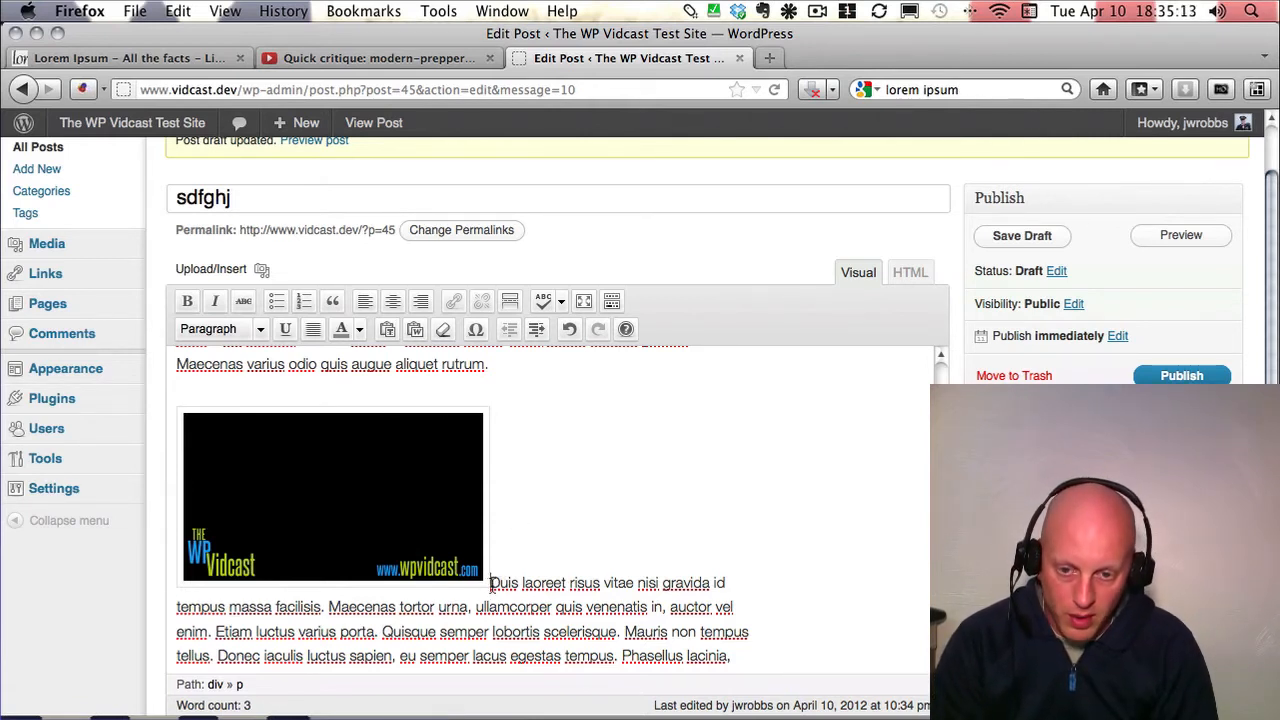
{"action": "key", "text": "Return"}
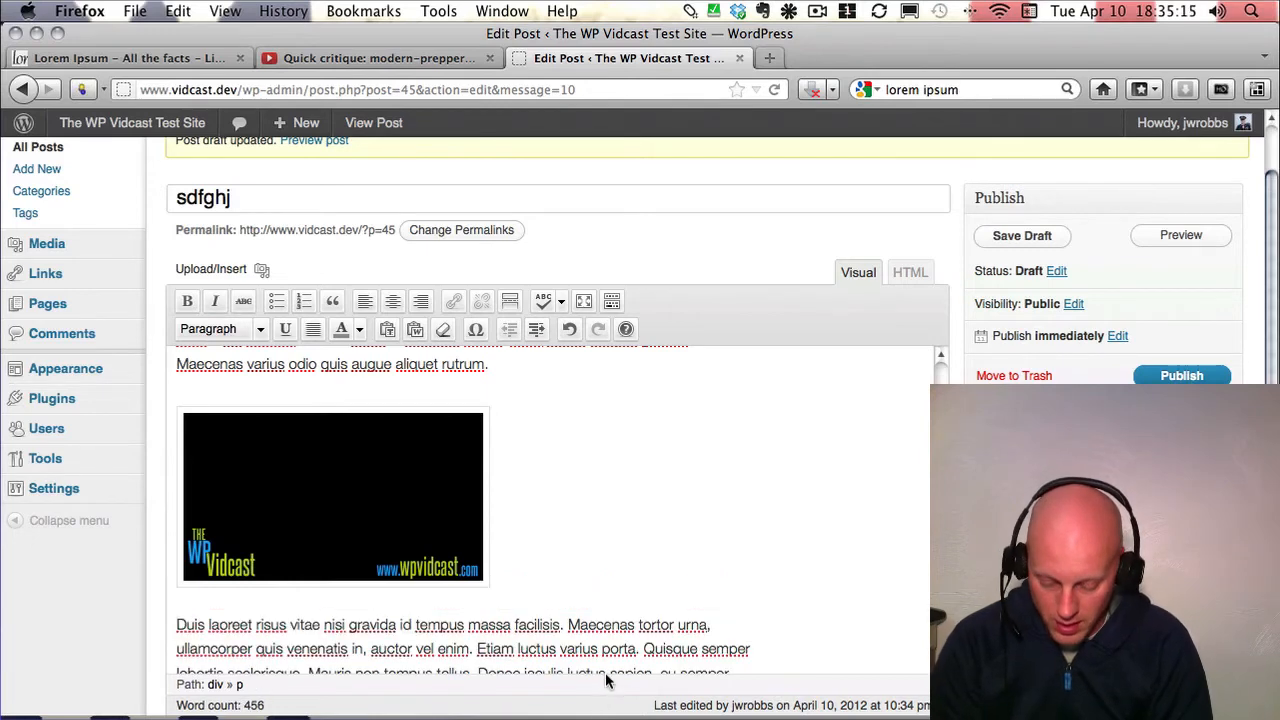
Step: Rejoin the "Duis laoreet" text to the image's line and enlarge the blackbg image slightly to about 313 × 182 px
{"action": "key", "text": "BackSpace"}
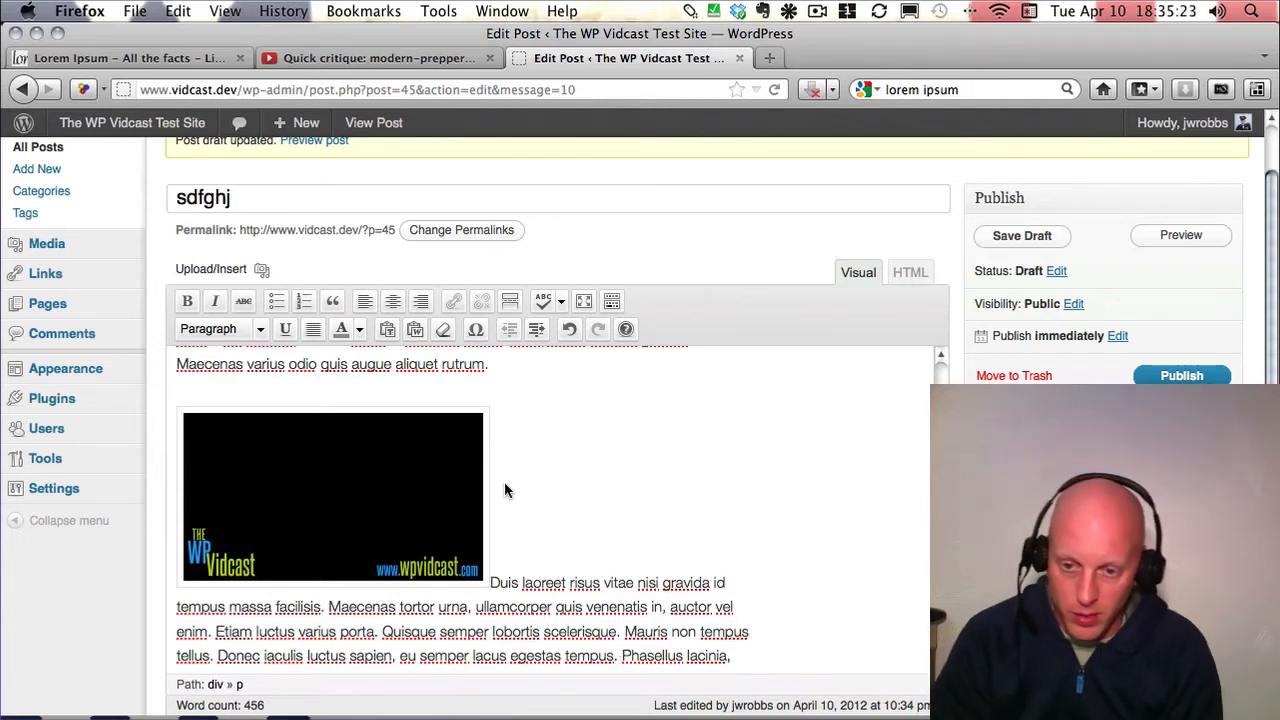
{"action": "left_click", "coordinate": [365, 498]}
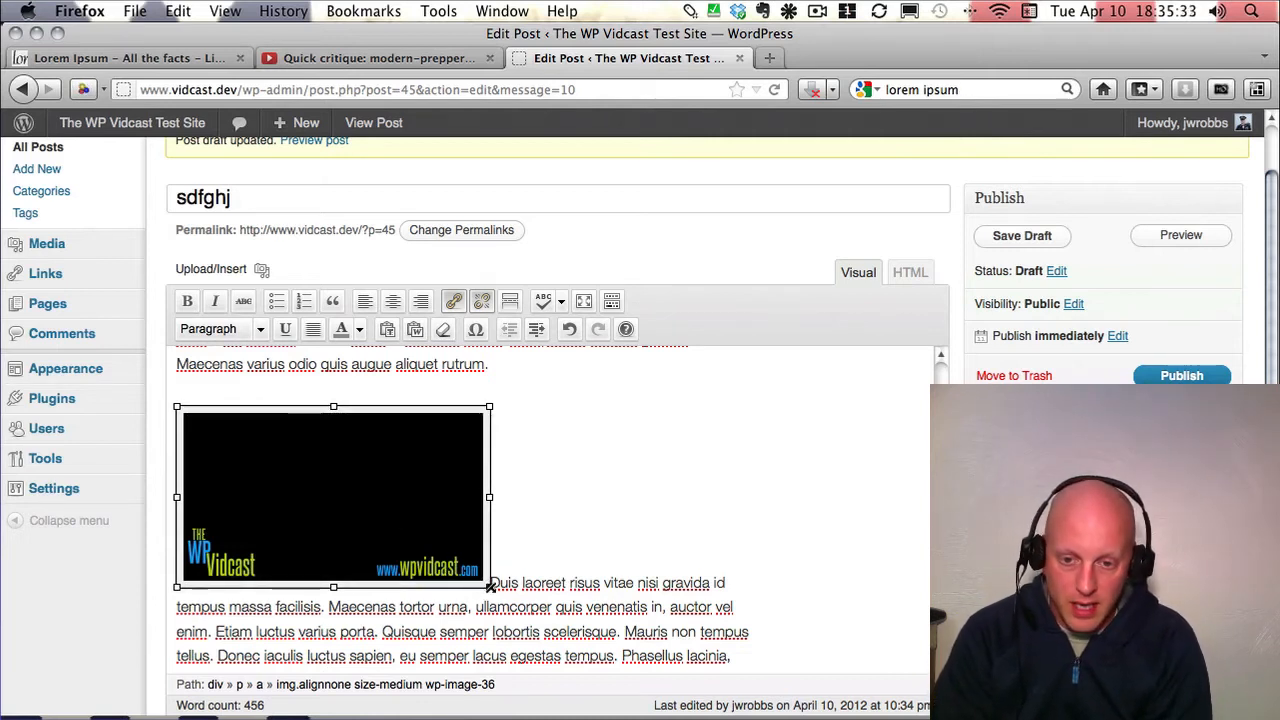
{"action": "mouse_move", "coordinate": [489, 585]}
{"action": "left_mouse_down"}
{"action": "mouse_move", "coordinate": [455, 510]}
{"action": "mouse_move", "coordinate": [355, 466]}
{"action": "mouse_move", "coordinate": [425, 562]}
{"action": "mouse_move", "coordinate": [492, 592]}
{"action": "left_mouse_up"}
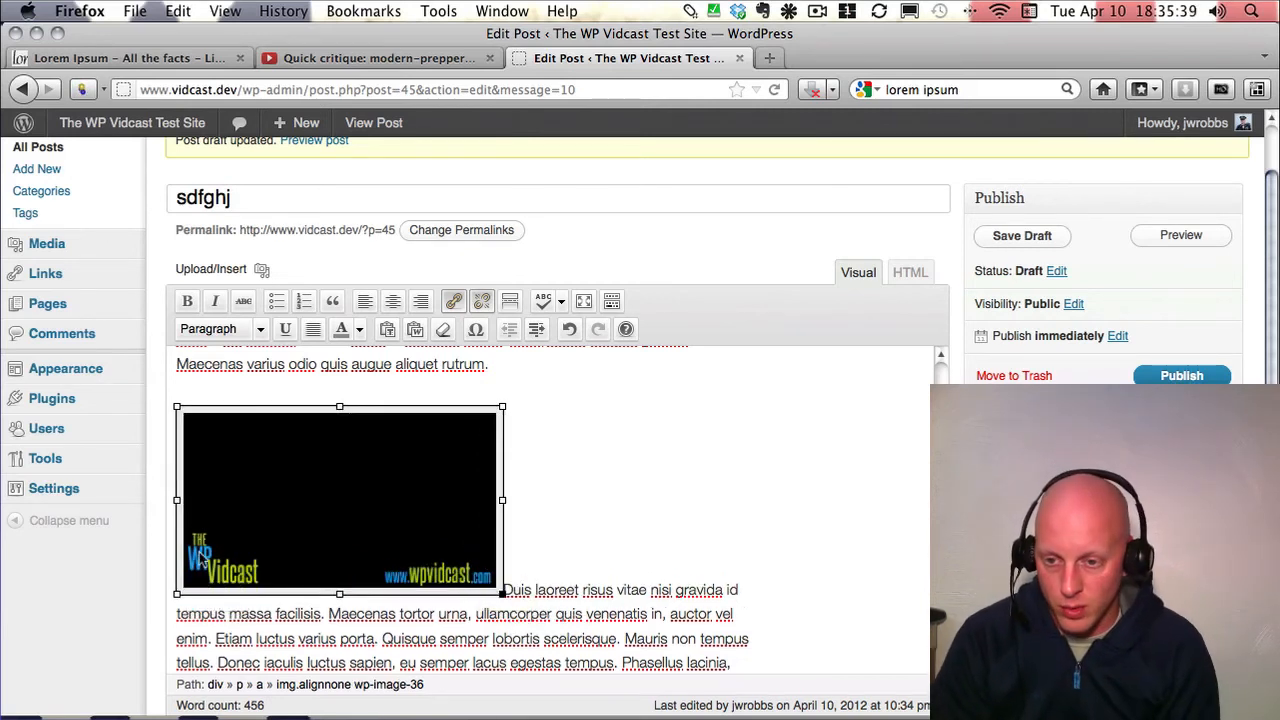
Step: Open the blackbg image's edit settings, review the size, alignment and link options, and close them without changes
{"action": "left_click", "coordinate": [558, 482]}
{"action": "left_click", "coordinate": [283, 490]}
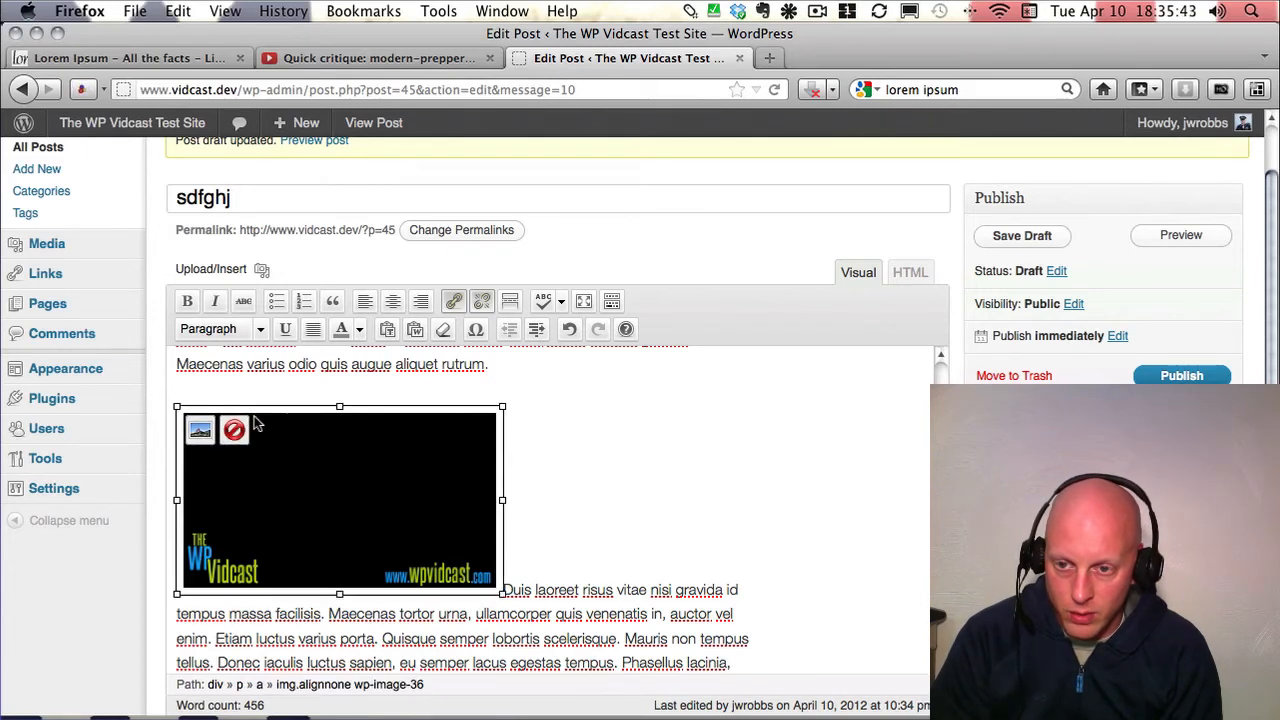
{"action": "left_click", "coordinate": [203, 432]}
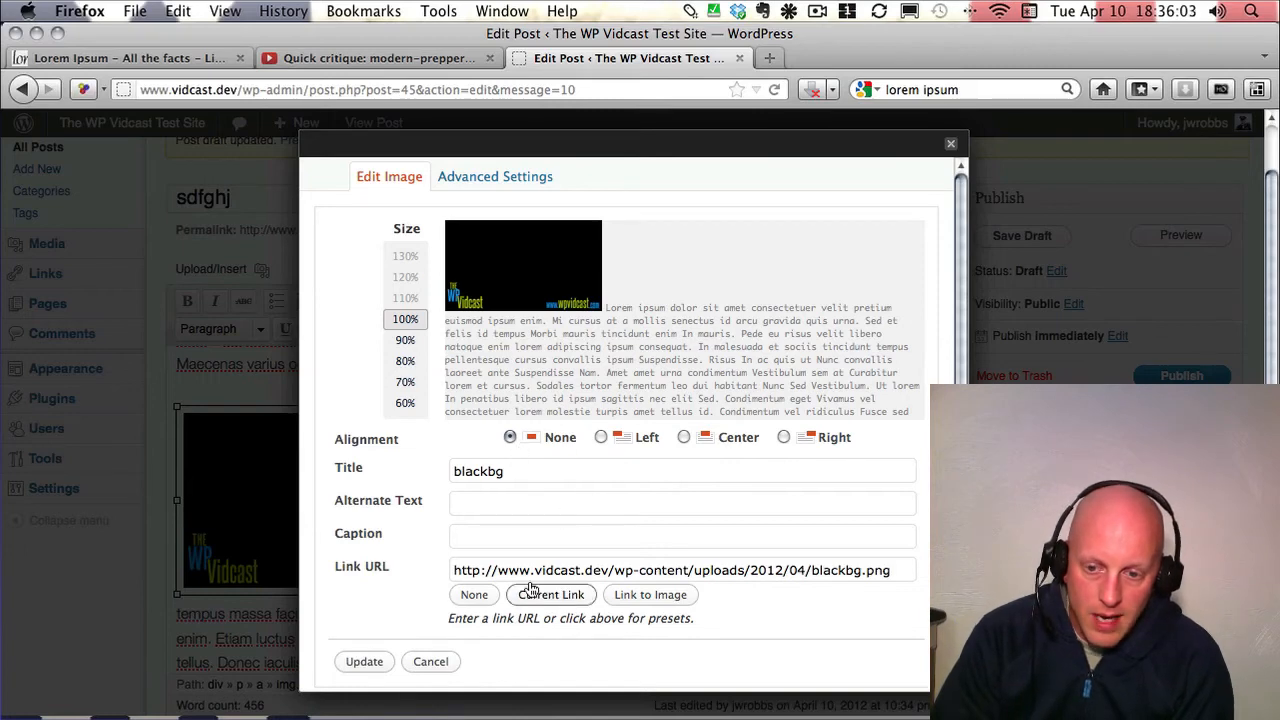
{"action": "left_click", "coordinate": [431, 661]}
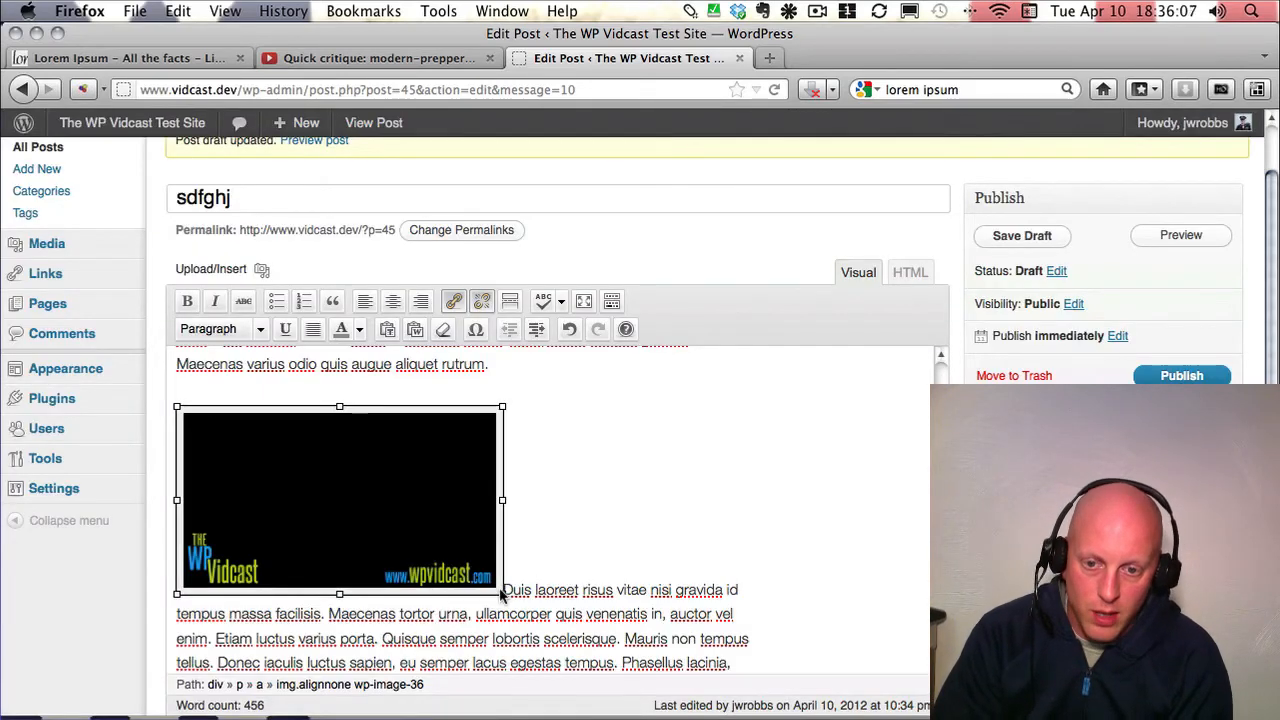
Step: Preview left, center and right alignment in the blackbg image's edit settings, and apply left alignment
{"action": "left_click", "coordinate": [350, 515]}
{"action": "left_click", "coordinate": [200, 428]}
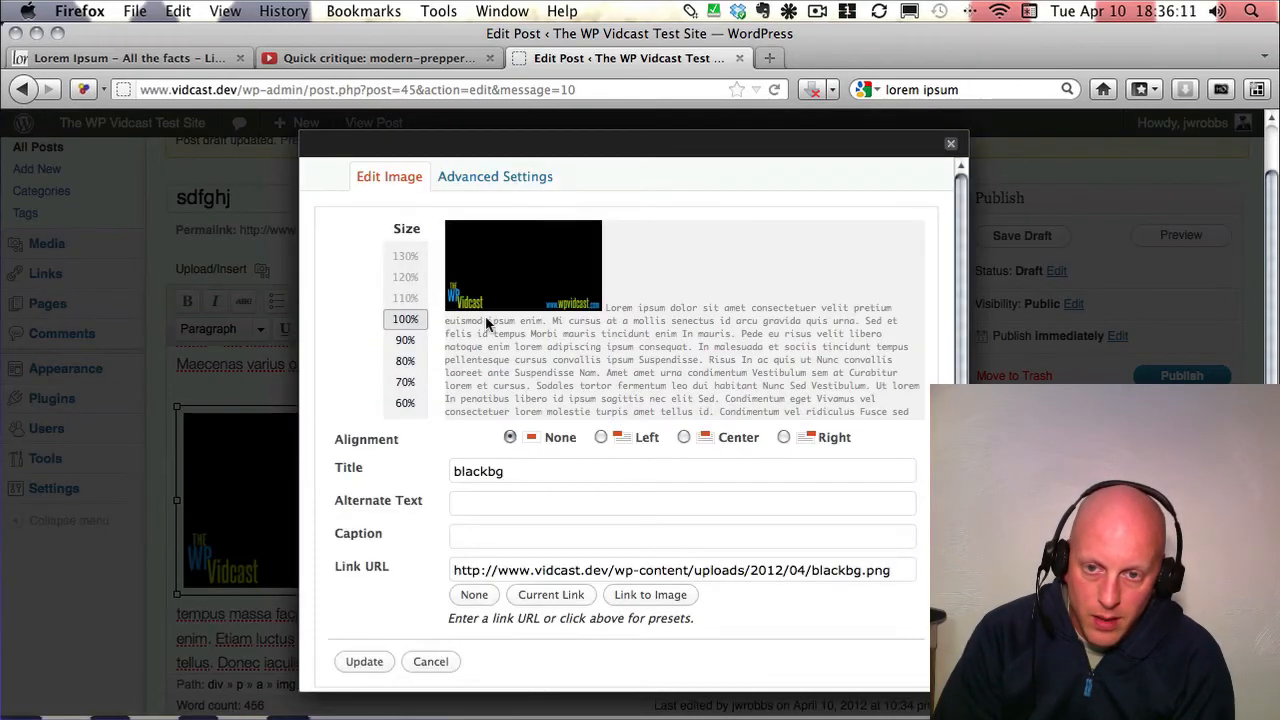
{"action": "left_click", "coordinate": [600, 437]}
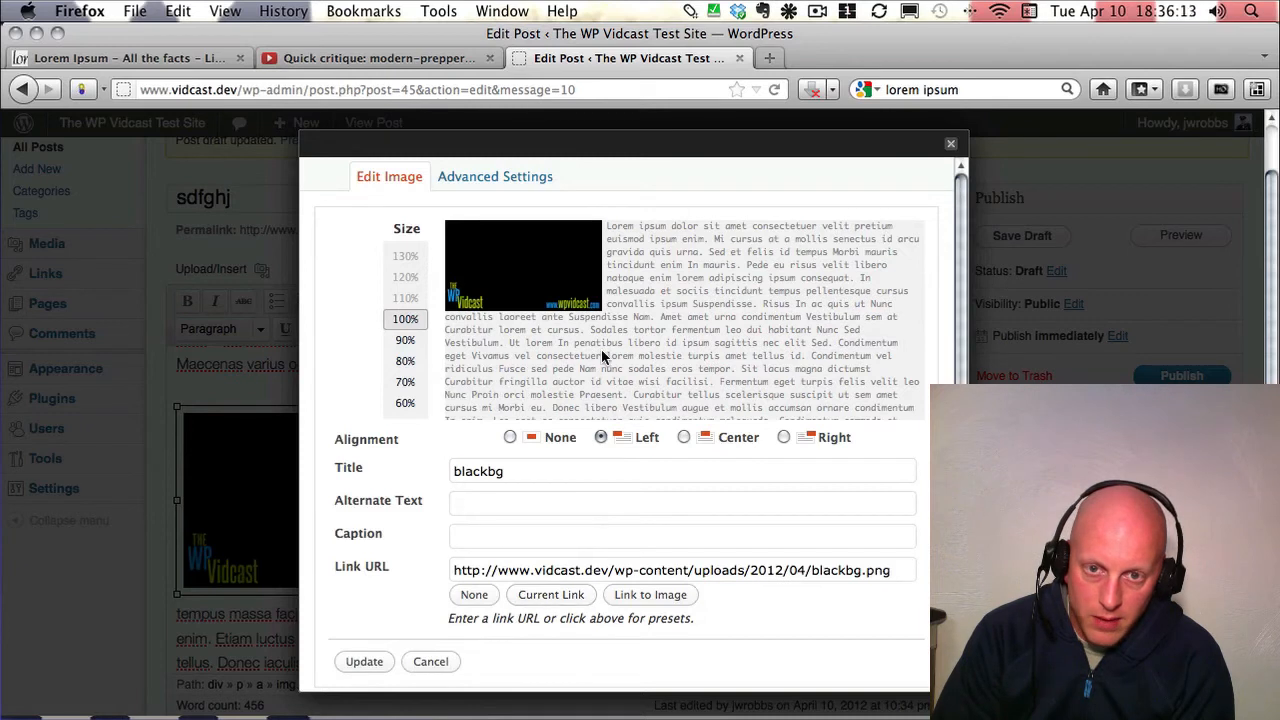
{"action": "left_click", "coordinate": [684, 437]}
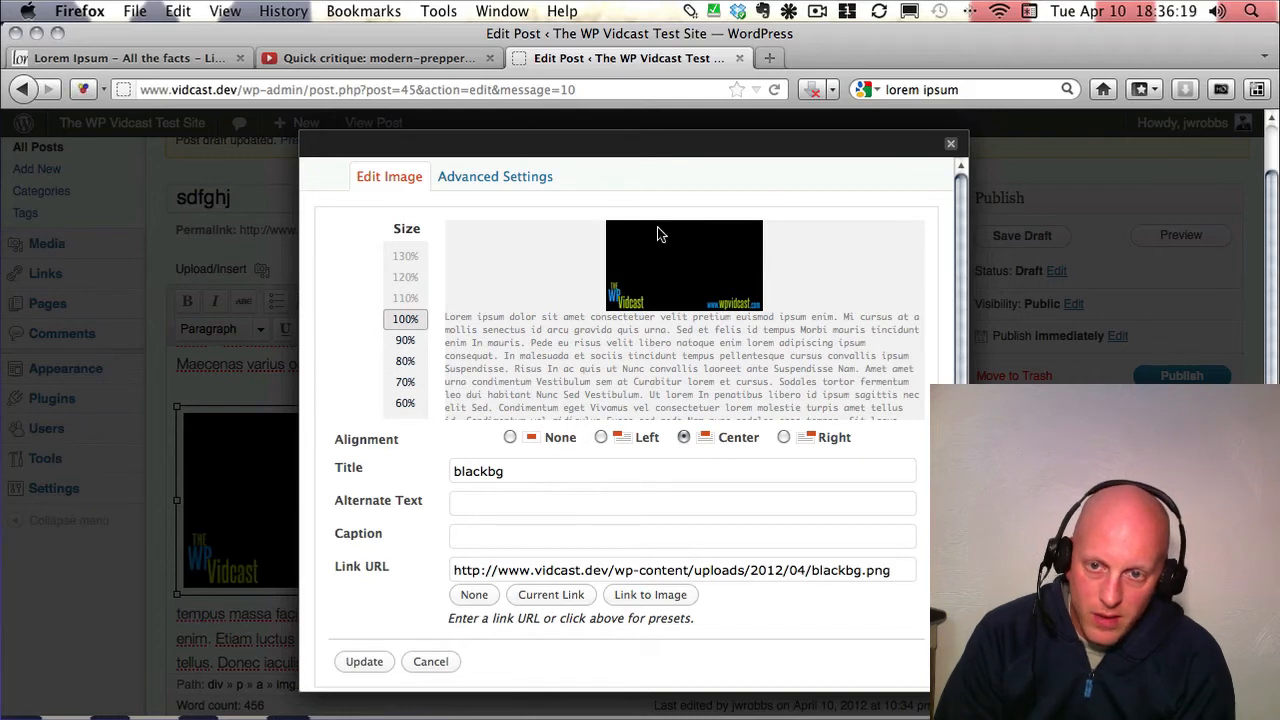
{"action": "left_click", "coordinate": [784, 437]}
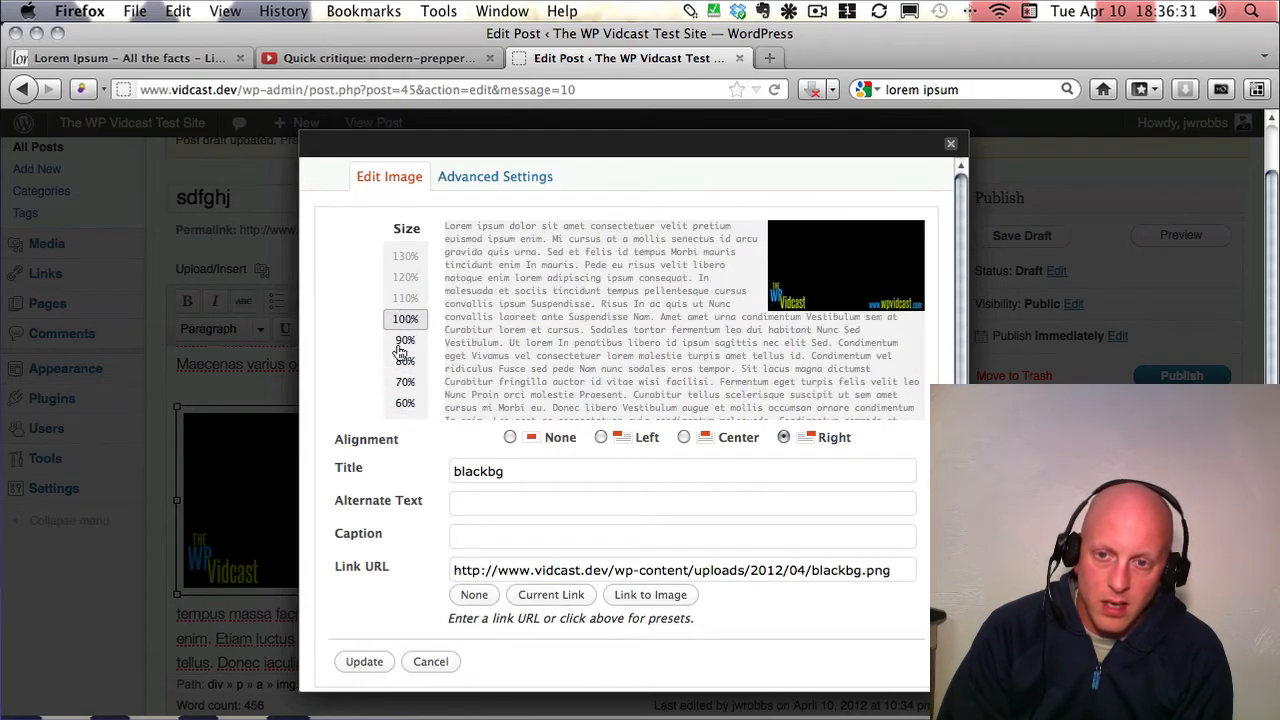
{"action": "left_click", "coordinate": [601, 437]}
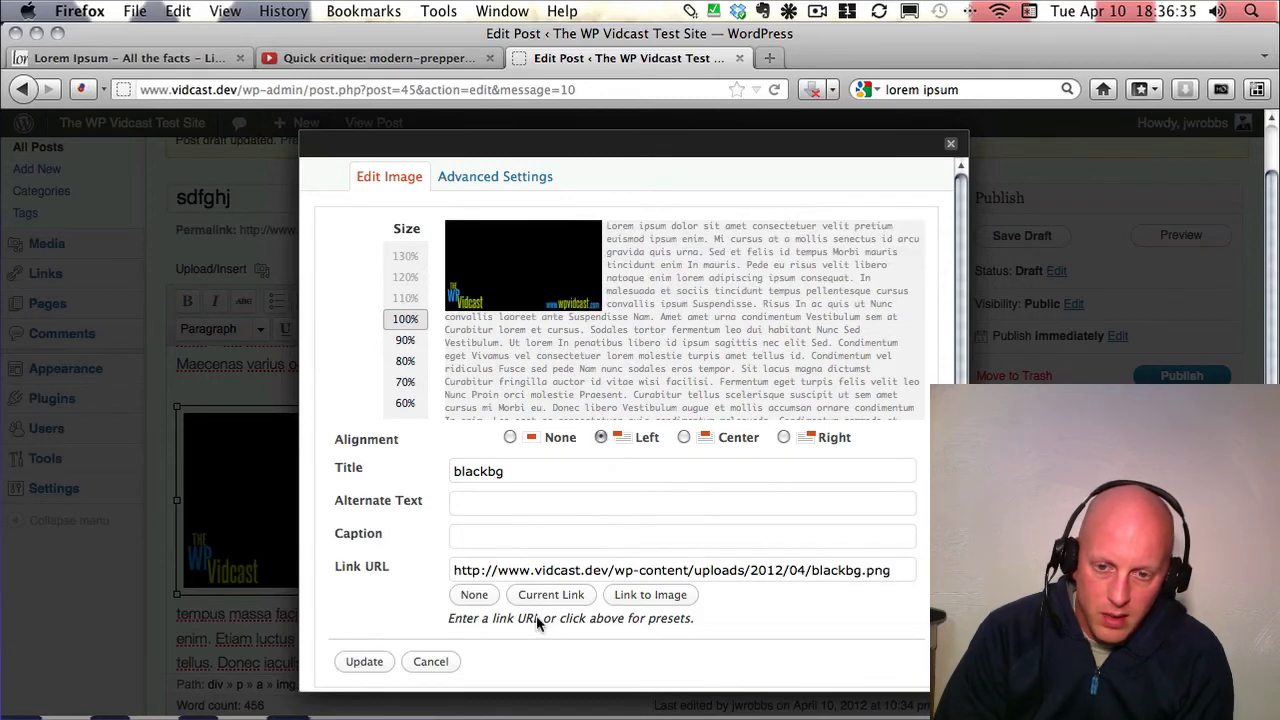
{"action": "left_click", "coordinate": [383, 665]}
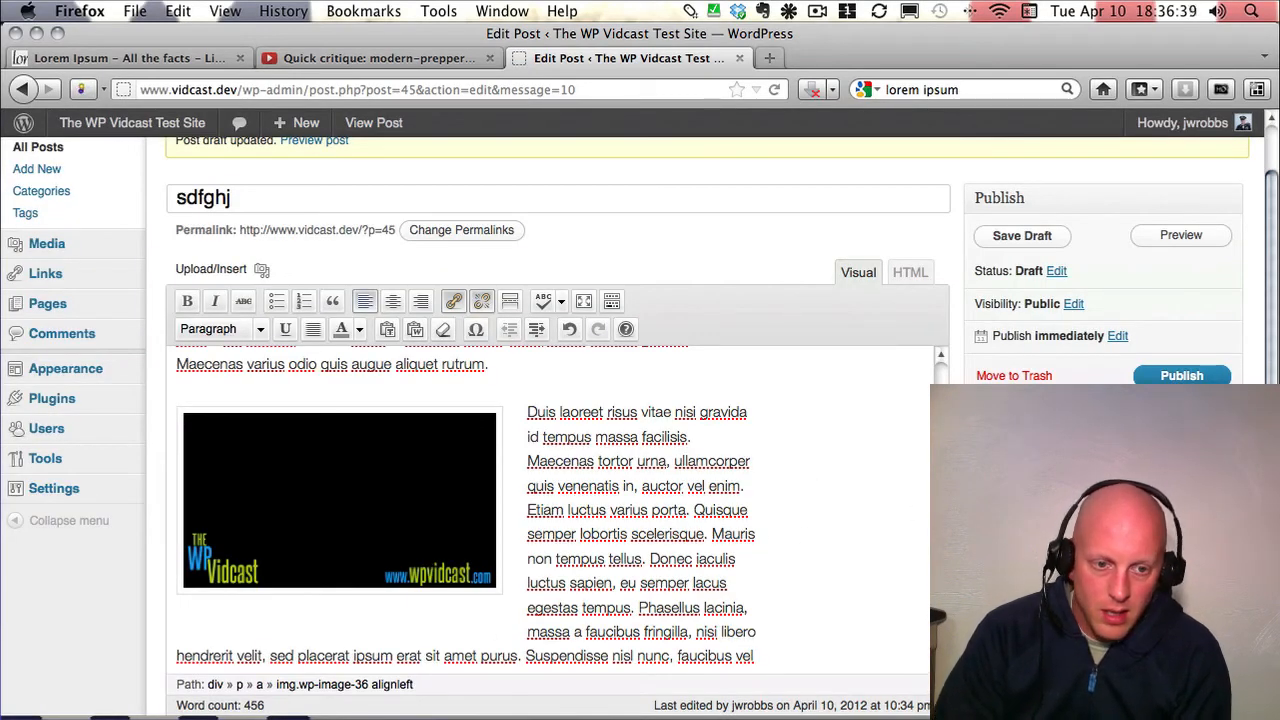
Step: Give the blackbg image a border of 5 and a vertical space of 10 in its advanced settings
{"action": "scroll", "coordinate": [778, 501], "scroll_direction": "up", "scroll_amount": 2}
{"action": "scroll", "coordinate": [778, 501], "scroll_direction": "down", "scroll_amount": 1}
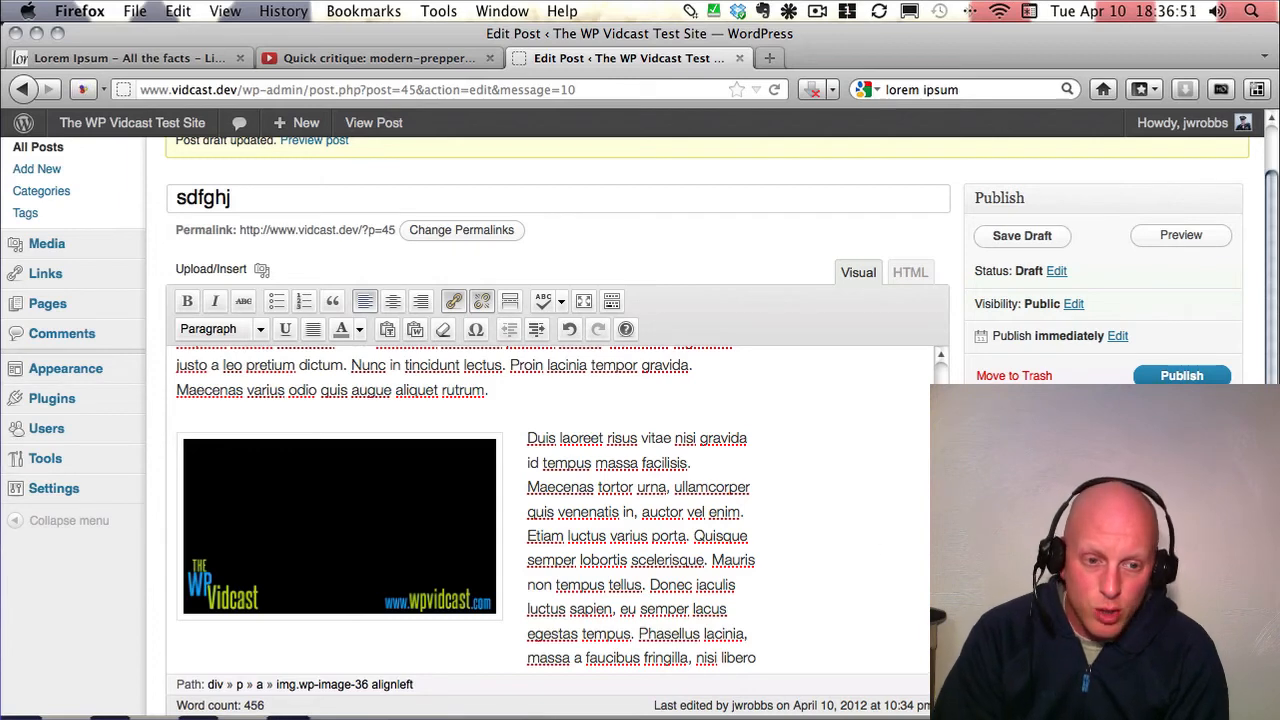
{"action": "left_click_drag", "start_coordinate": [940, 450], "coordinate": [940, 462]}
{"action": "left_click", "coordinate": [371, 470]}
{"action": "left_click", "coordinate": [210, 422]}
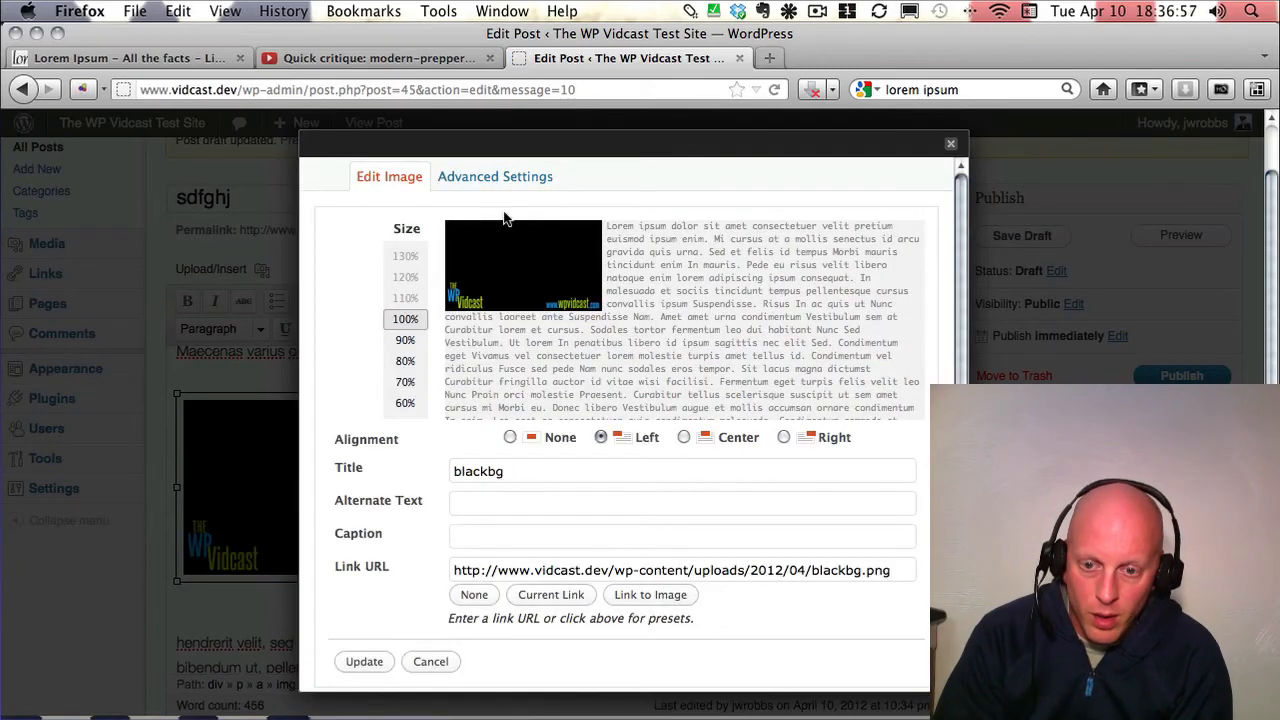
{"action": "left_click", "coordinate": [492, 178]}
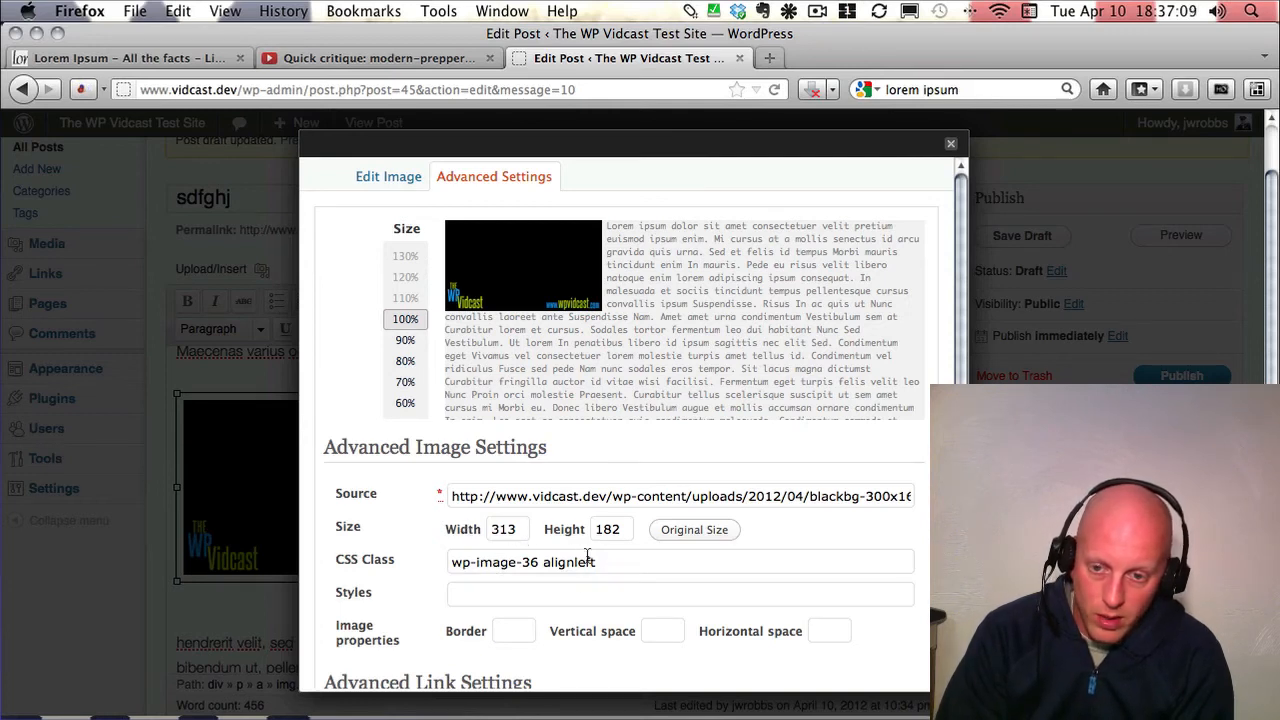
{"action": "left_click", "coordinate": [472, 590]}
{"action": "left_click", "coordinate": [426, 599]}
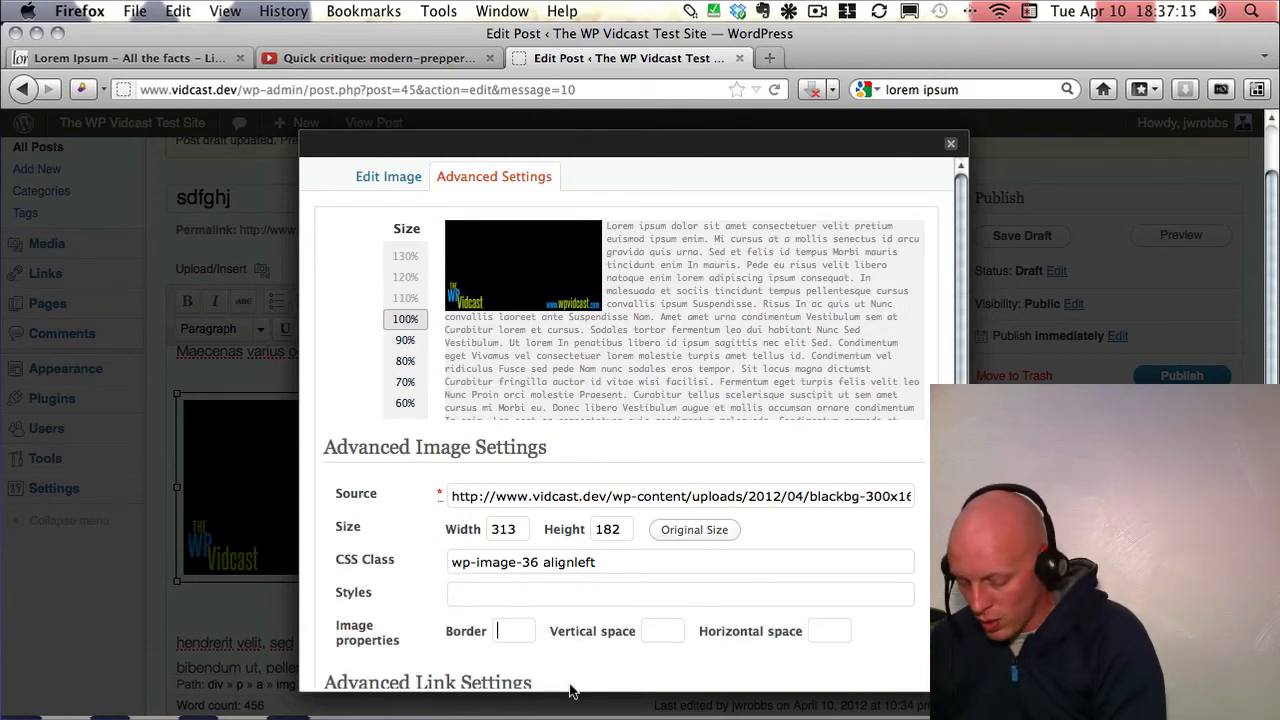
{"action": "type", "text": "5"}
{"action": "key", "text": "Tab"}
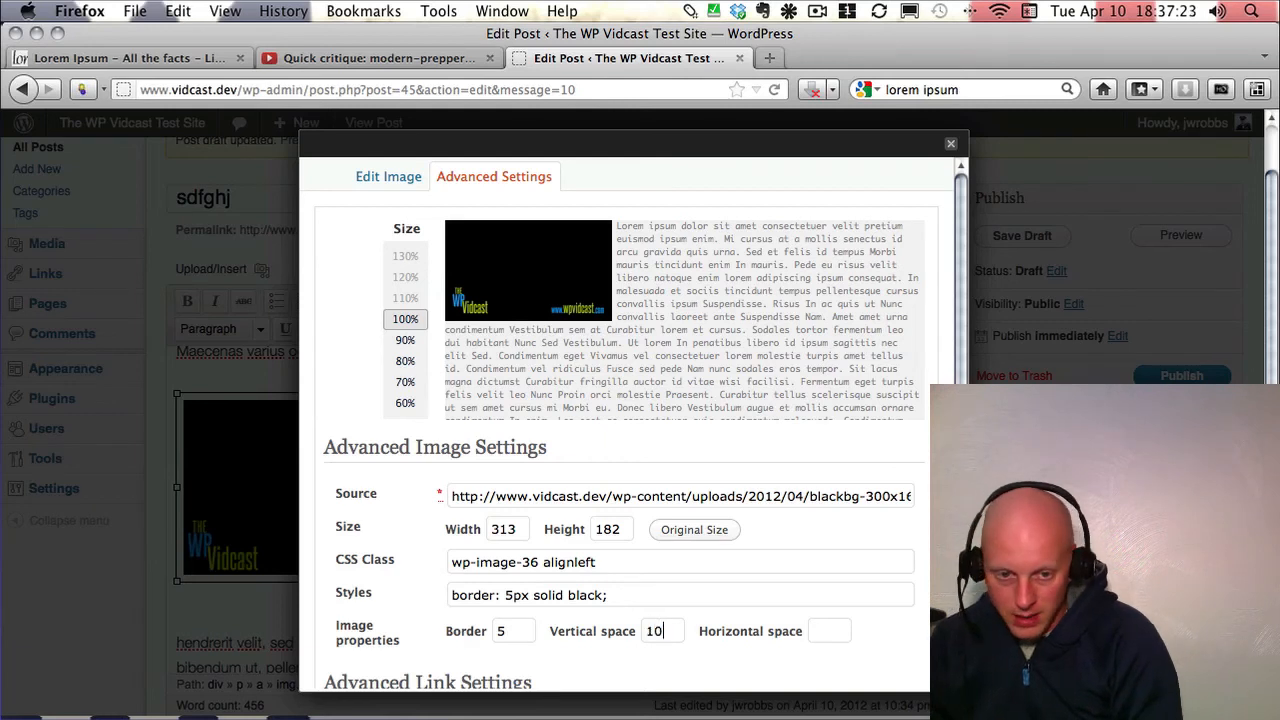
{"action": "key", "text": "Tab"}
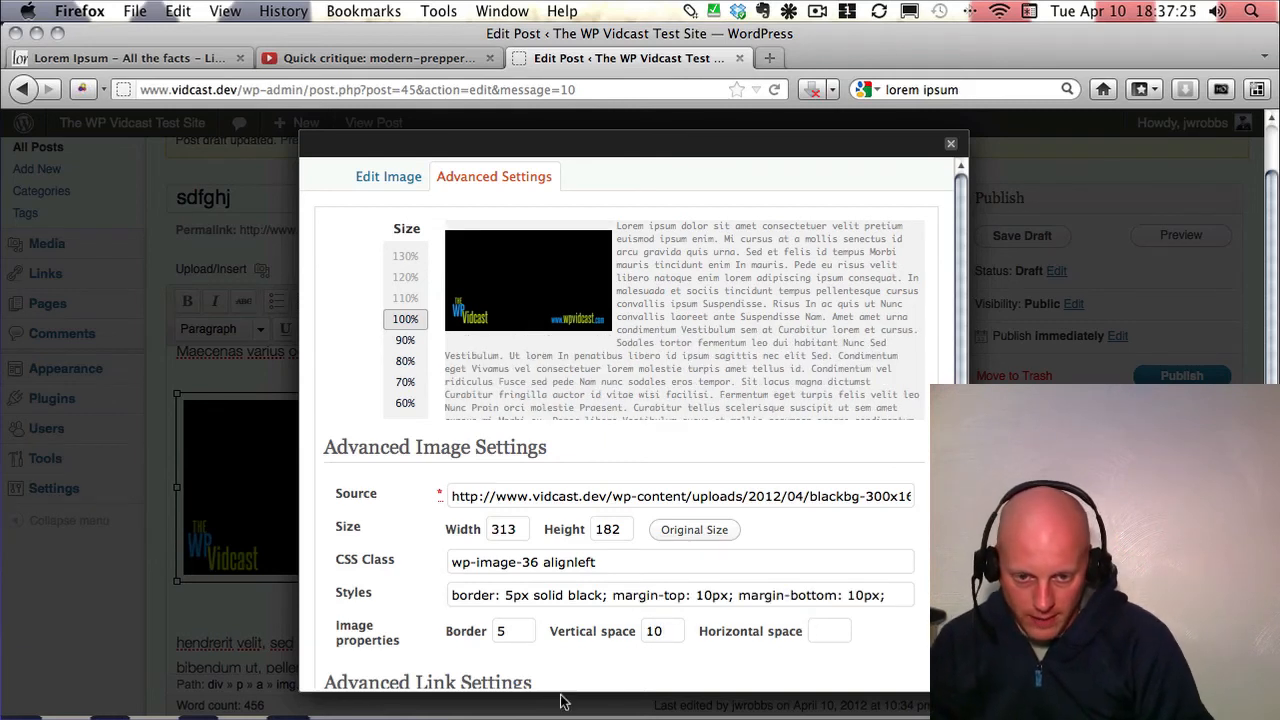
Step: Set the image's vertical space to 50 and horizontal space to 15, and update the image in the post
{"action": "left_click_drag", "start_coordinate": [661, 645], "coordinate": [577, 631]}
{"action": "type", "text": "50"}
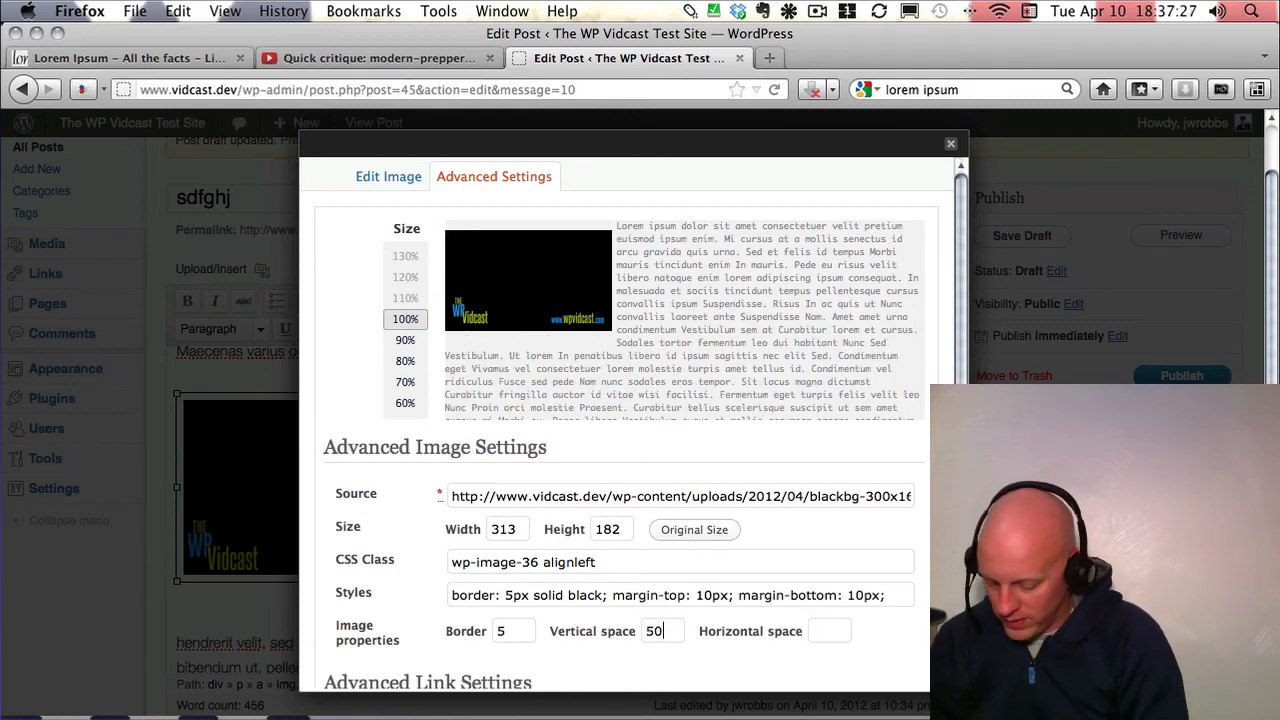
{"action": "key", "text": "Tab"}
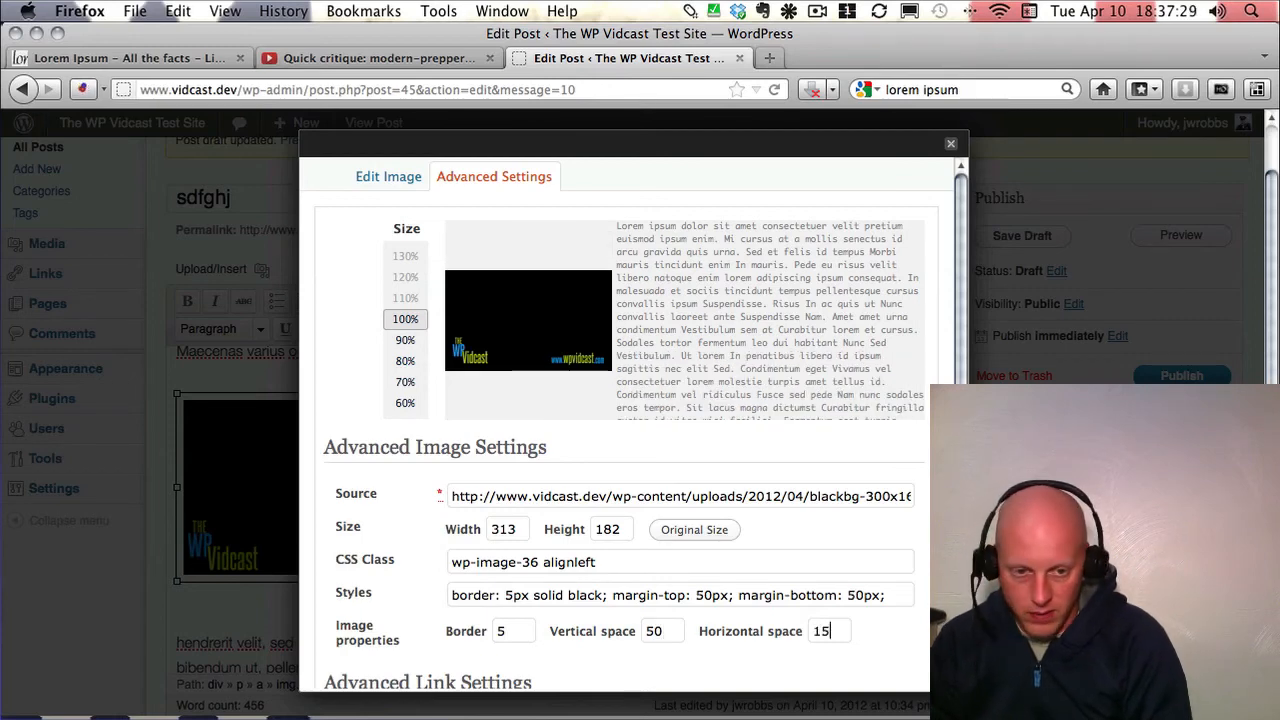
{"action": "key", "text": "Tab"}
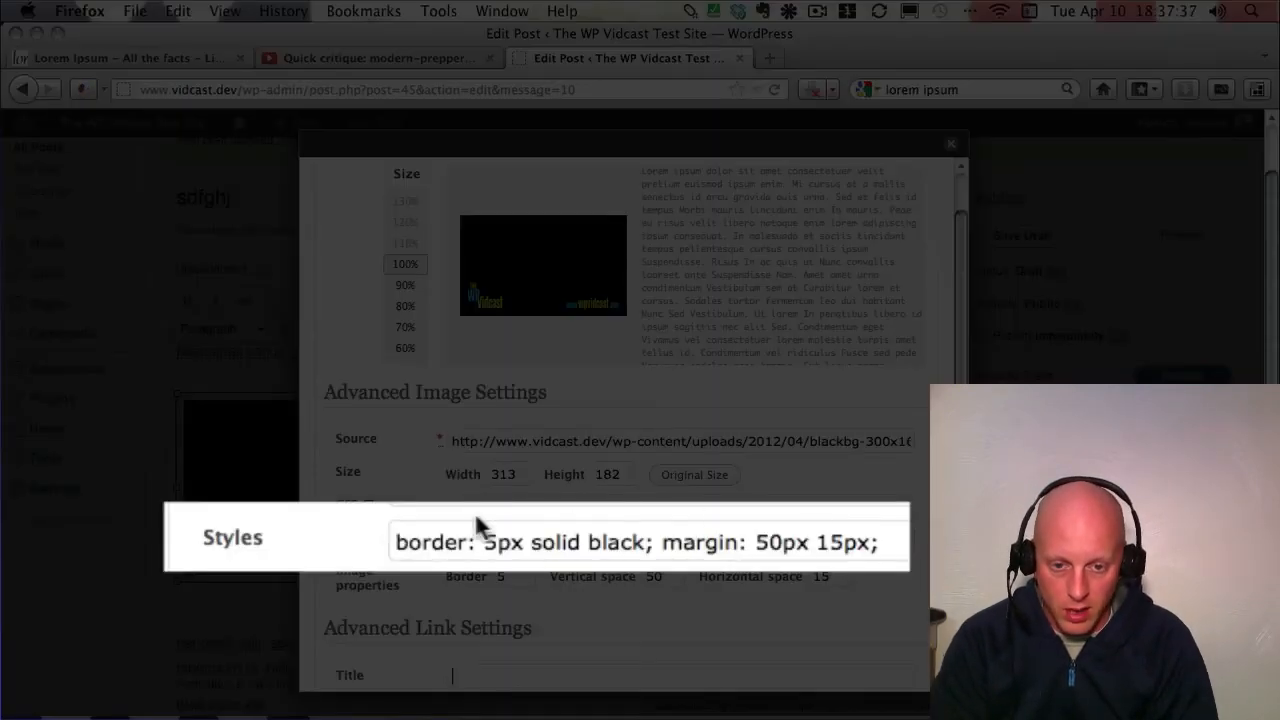
{"action": "scroll", "coordinate": [615, 420], "scroll_direction": "down", "scroll_amount": 5}
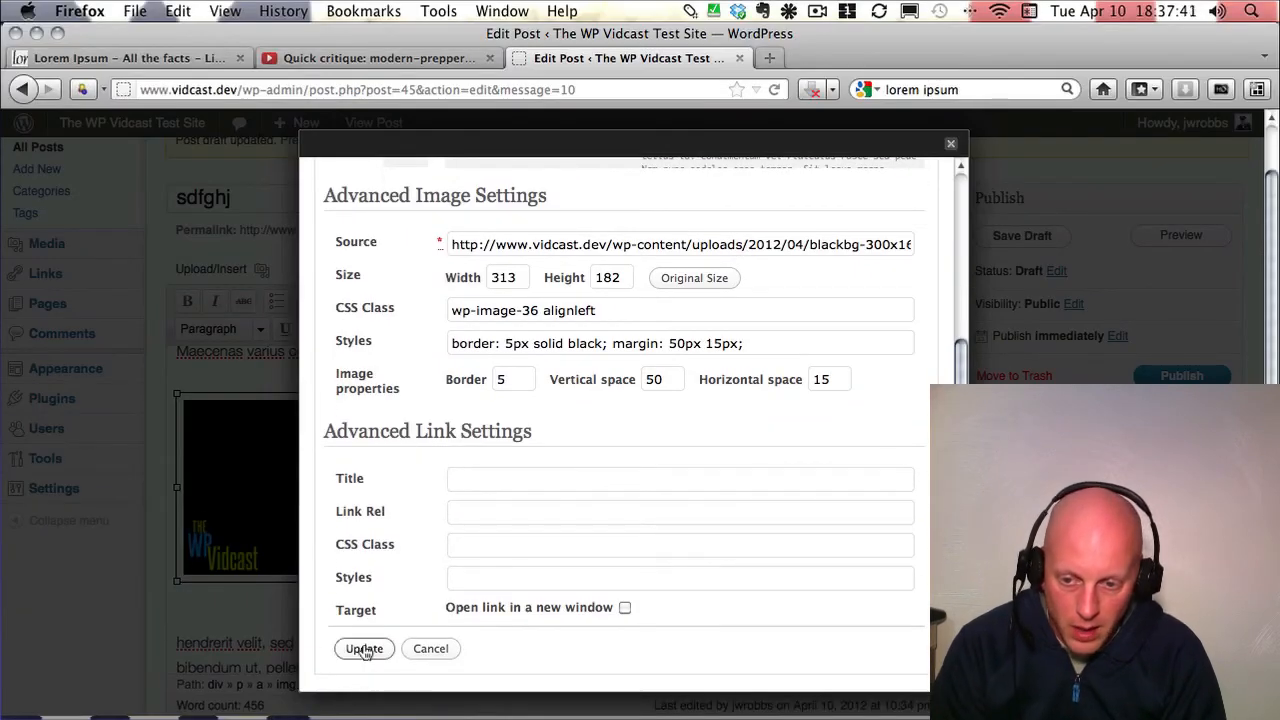
{"action": "left_click", "coordinate": [364, 649]}
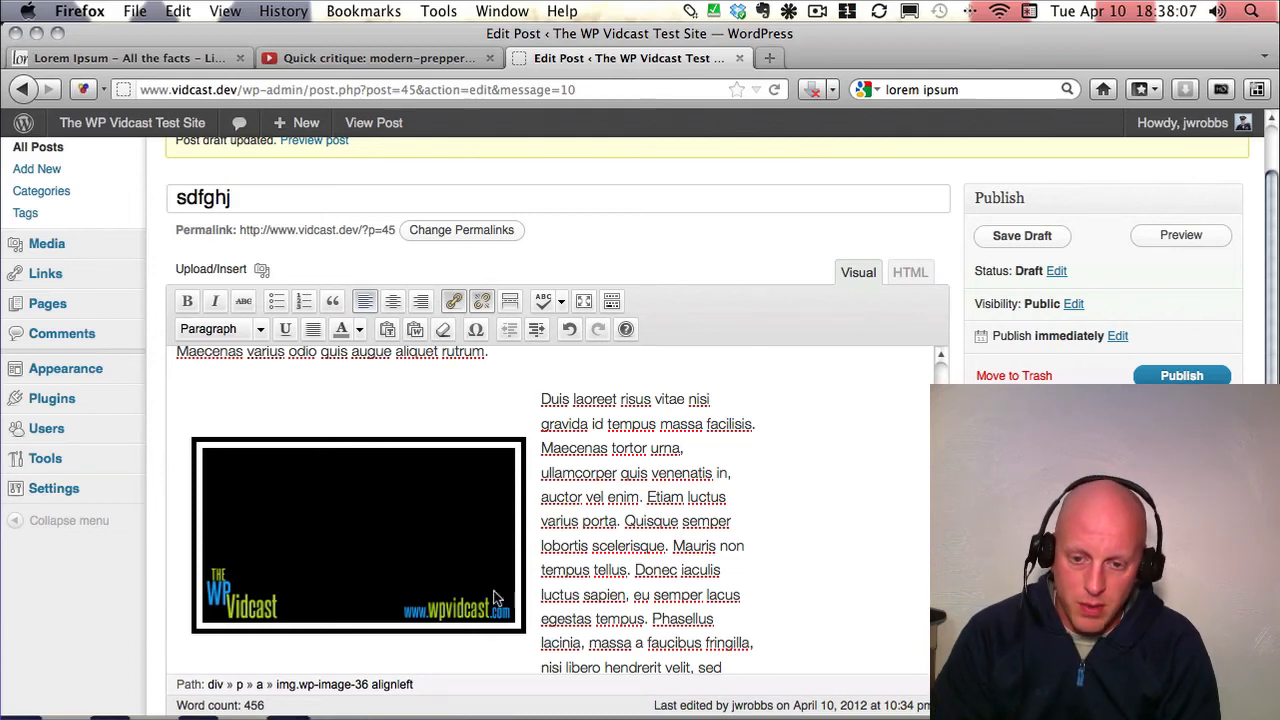
Step: Shrink the blackbg image in the post body to about 139 × 83 px
{"action": "left_click", "coordinate": [514, 614]}
{"action": "left_click_drag", "start_coordinate": [527, 632], "coordinate": [442, 585]}
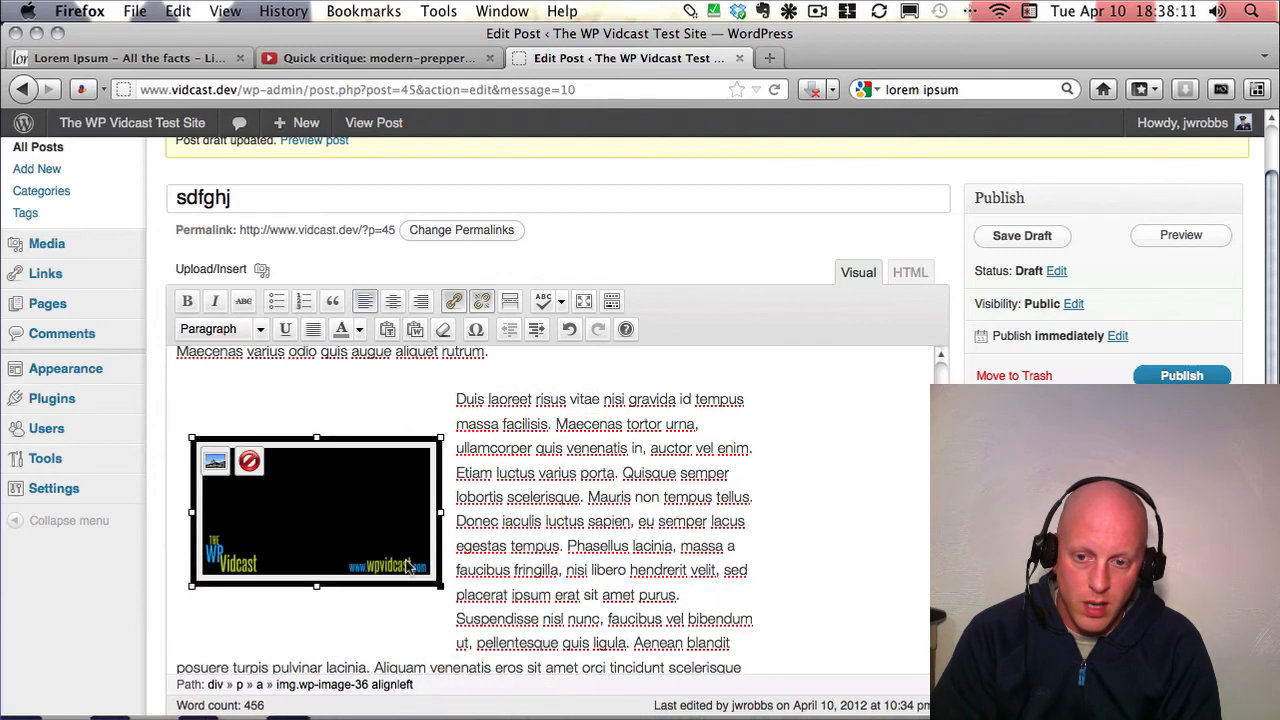
{"action": "left_click_drag", "start_coordinate": [398, 562], "coordinate": [352, 536]}
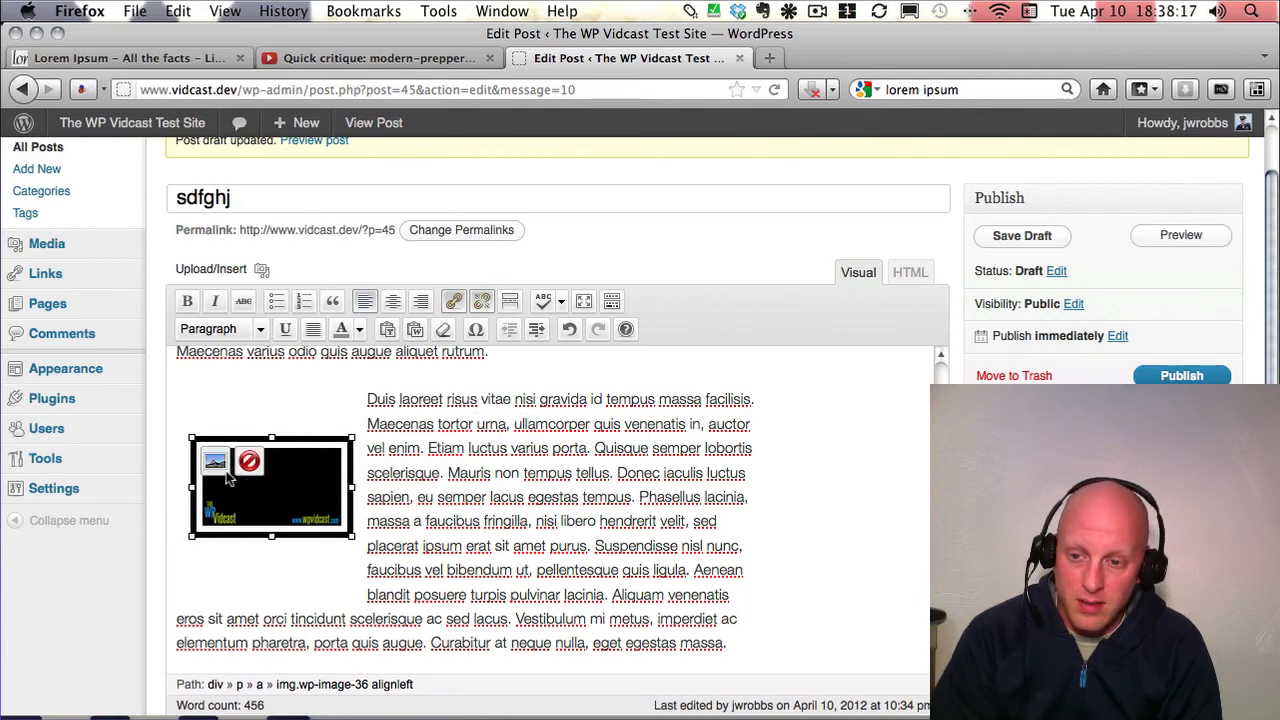
Step: Restore the blackbg image to its original size of 300 × 168 px in the advanced settings and update it
{"action": "left_click", "coordinate": [217, 468]}
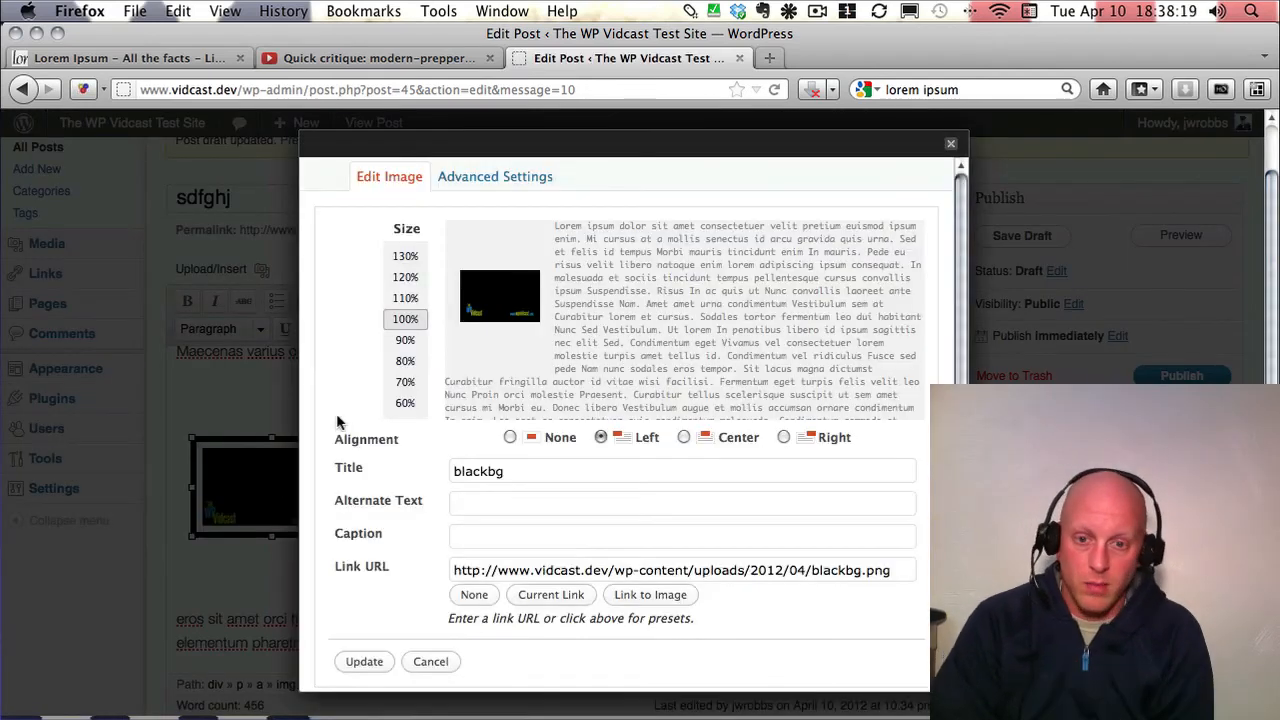
{"action": "left_click", "coordinate": [473, 186]}
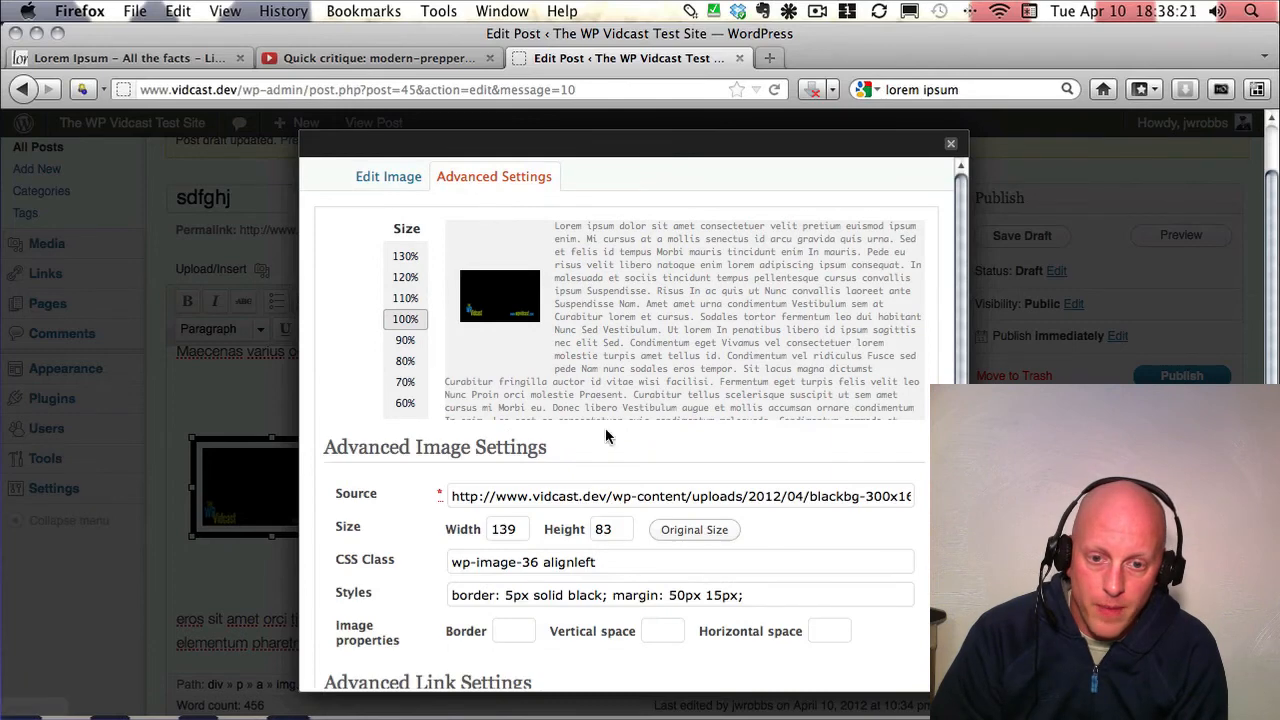
{"action": "left_click", "coordinate": [690, 533]}
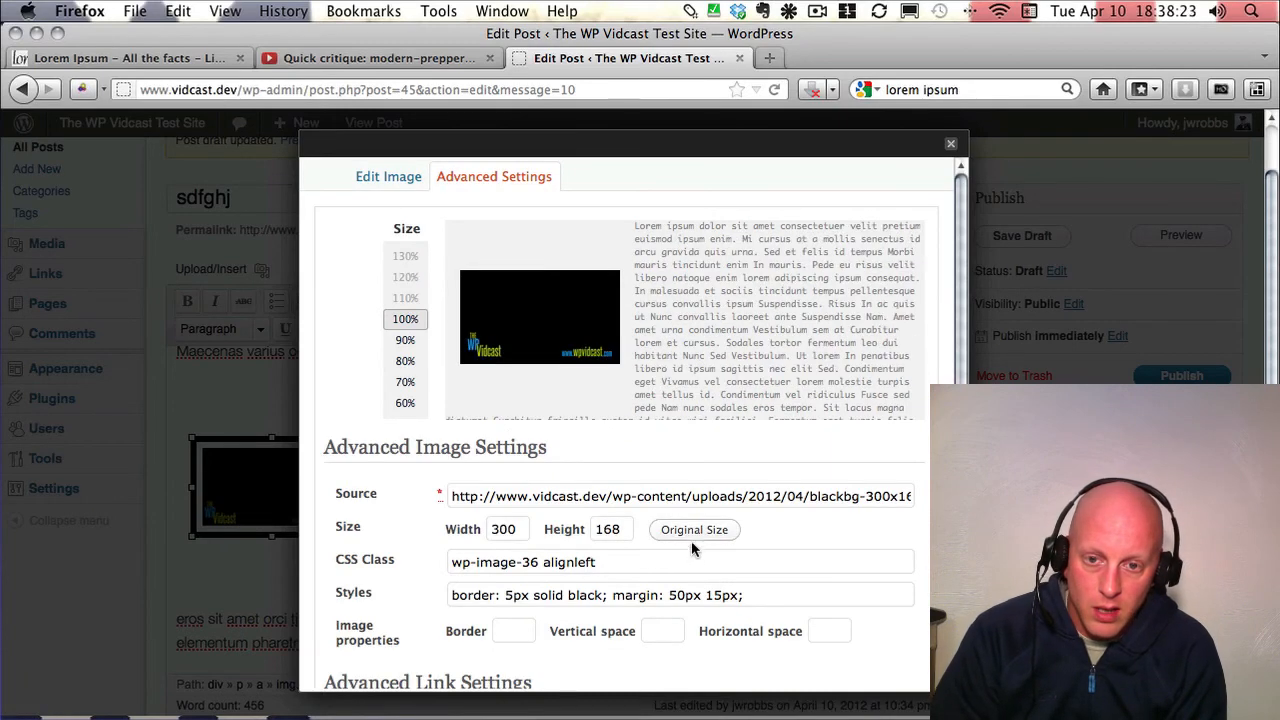
{"action": "scroll", "coordinate": [429, 413], "scroll_direction": "down", "scroll_amount": 5}
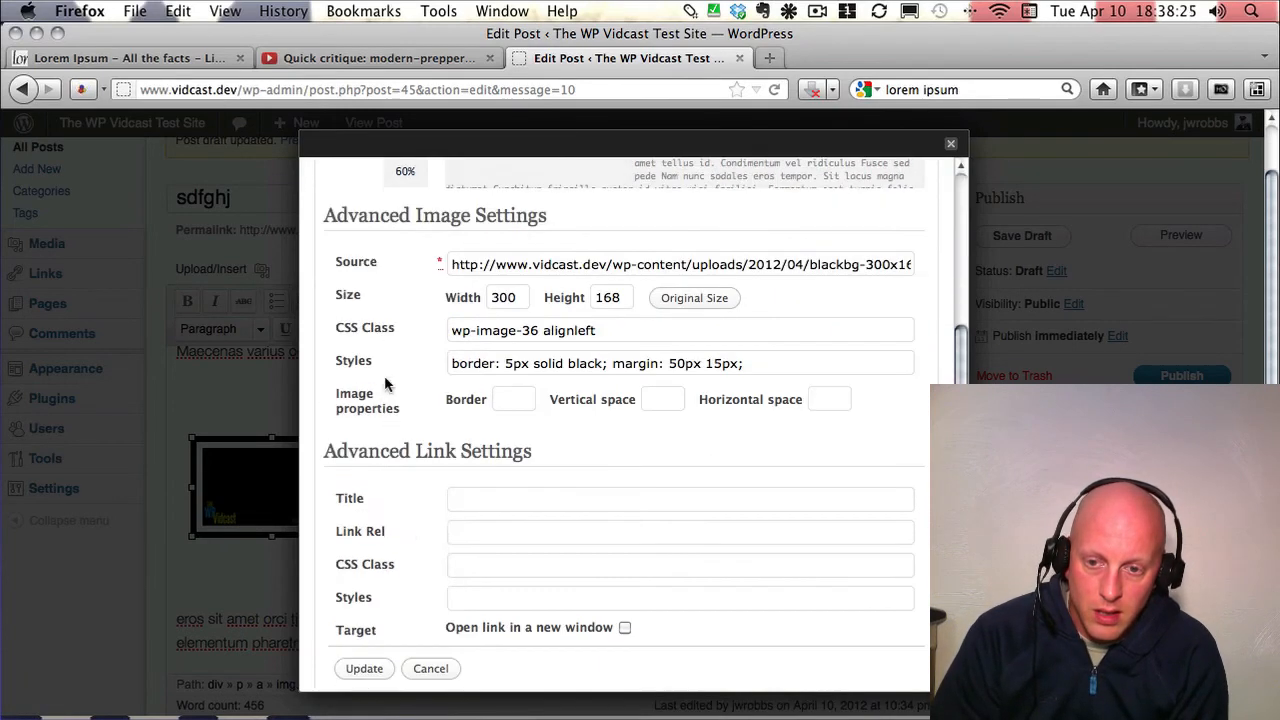
{"action": "left_click", "coordinate": [368, 652]}
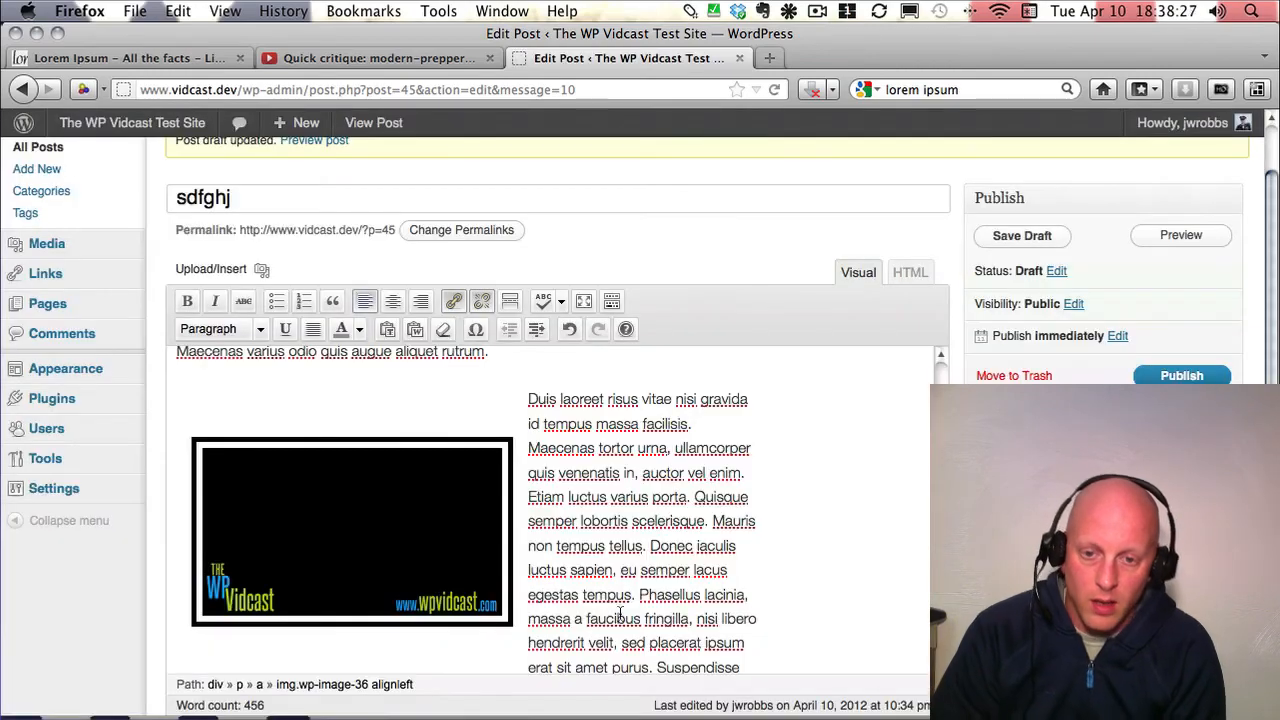